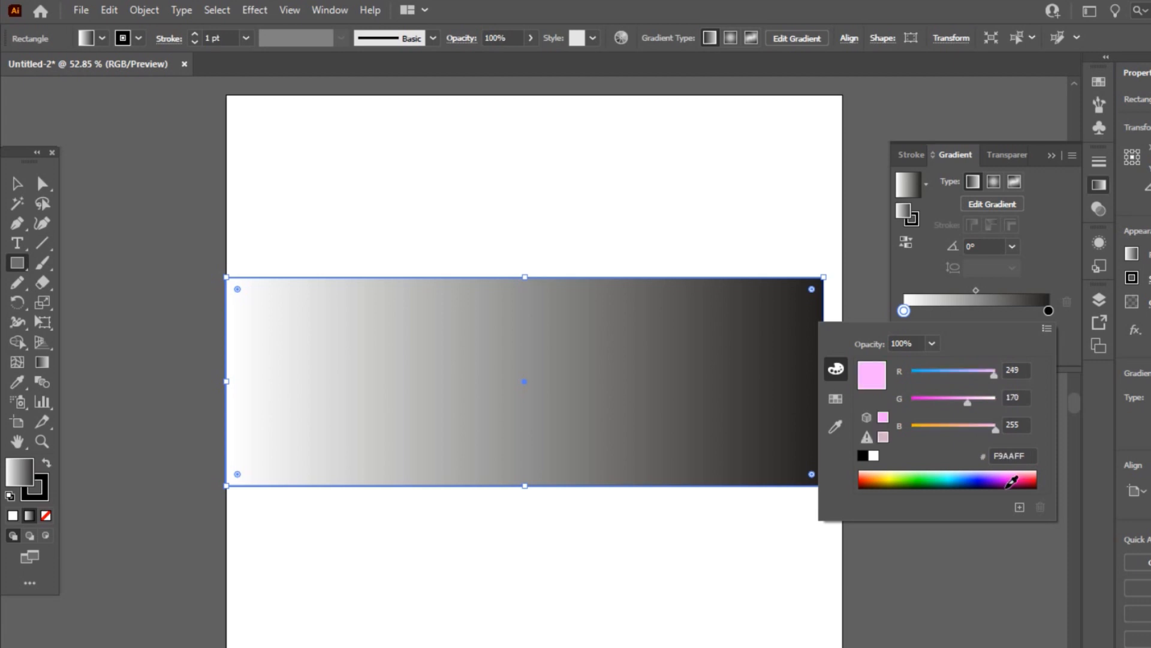
# Switch the black end stop of the rectangle's gradient to RGB and colour it red-orange, E92000.
pyautogui.click(1050, 307)
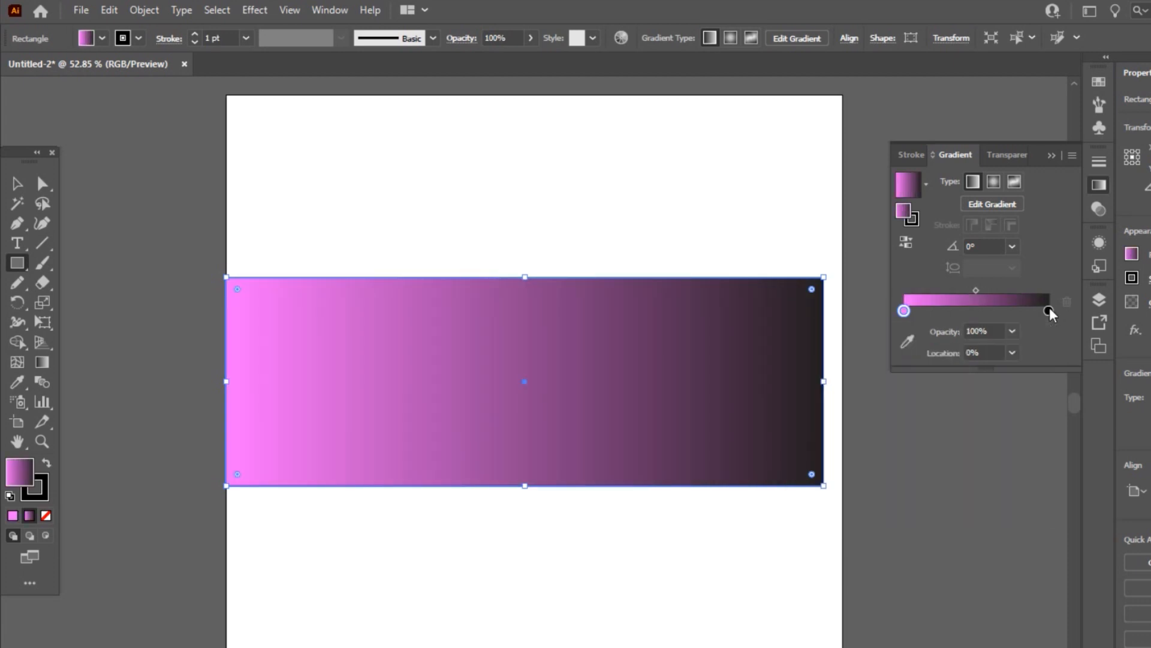
pyautogui.doubleClick(1048, 311)
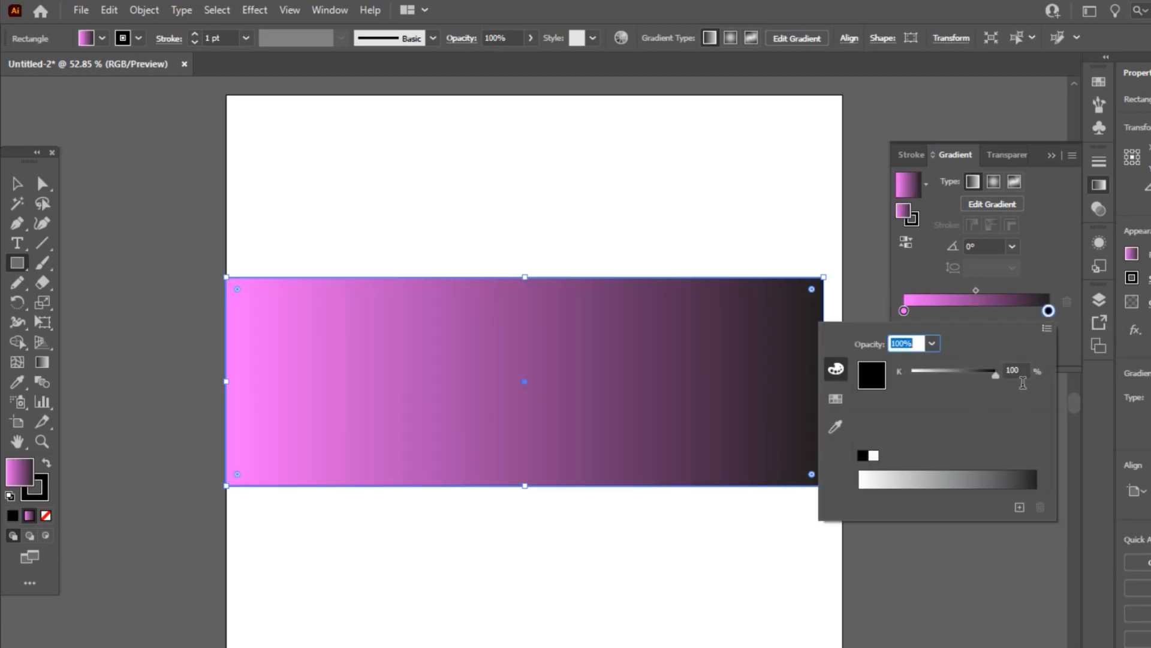
pyautogui.click(1046, 328)
pyautogui.click(1089, 353)
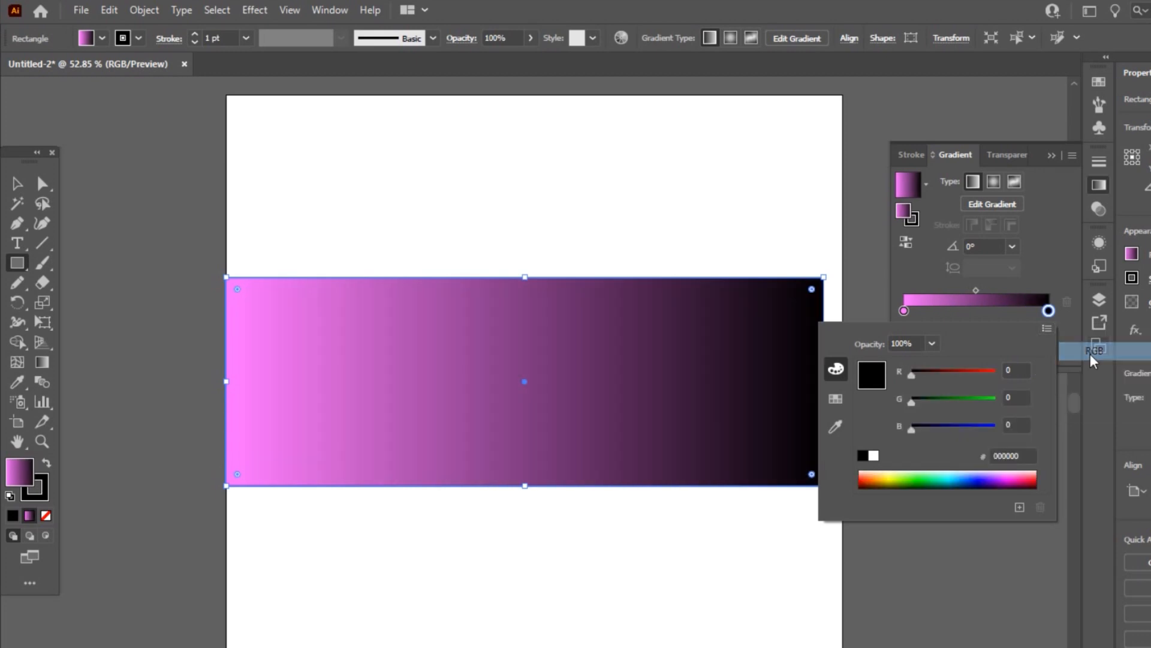
pyautogui.click(868, 485)
pyautogui.moveTo(867, 486); pyautogui.dragTo(868, 488)
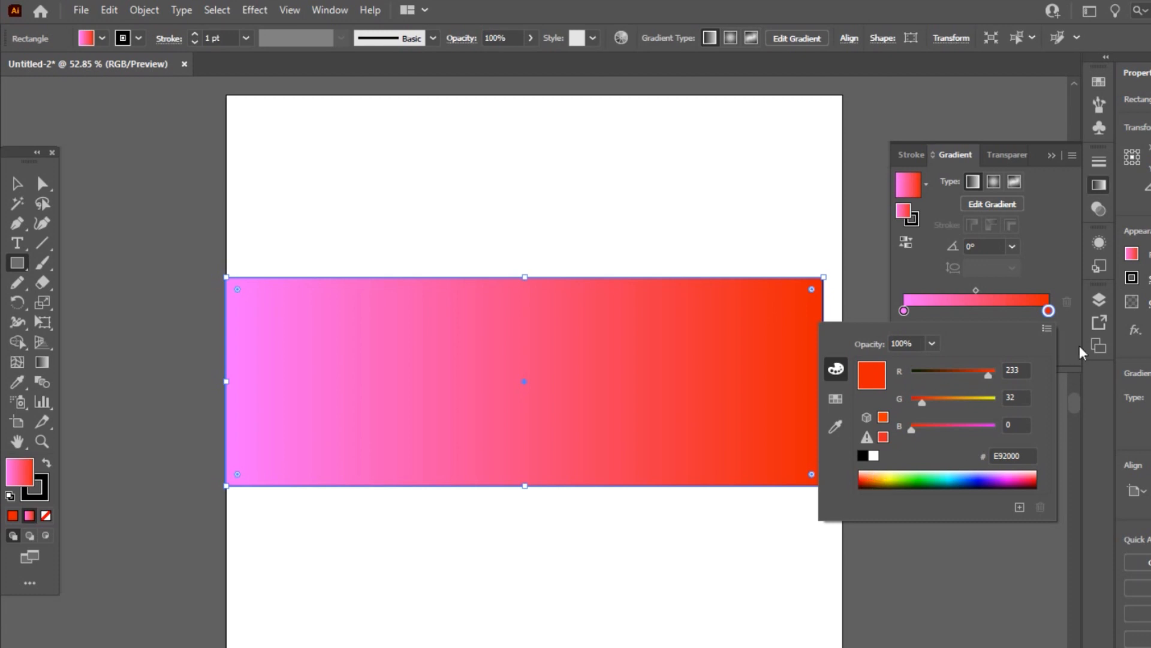
# Change the red end stop to the HSB colour model and pick an orange-red with hue 6.76°, saturation 83.53% and brightness 98%.
pyautogui.click(1045, 329)
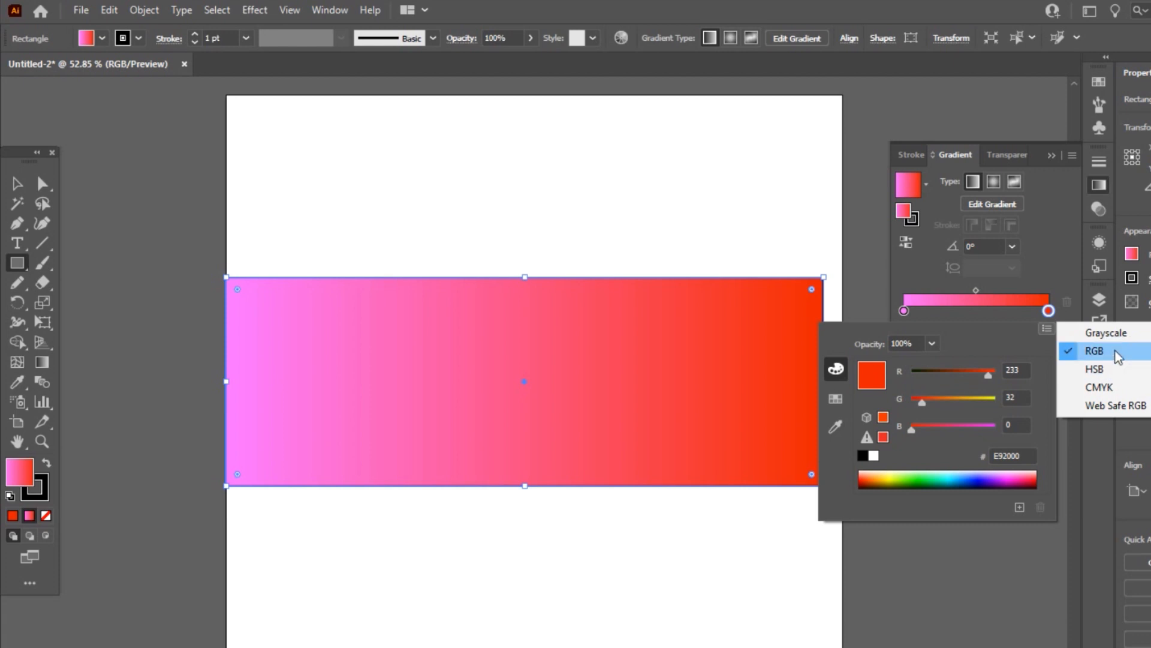
pyautogui.click(976, 464)
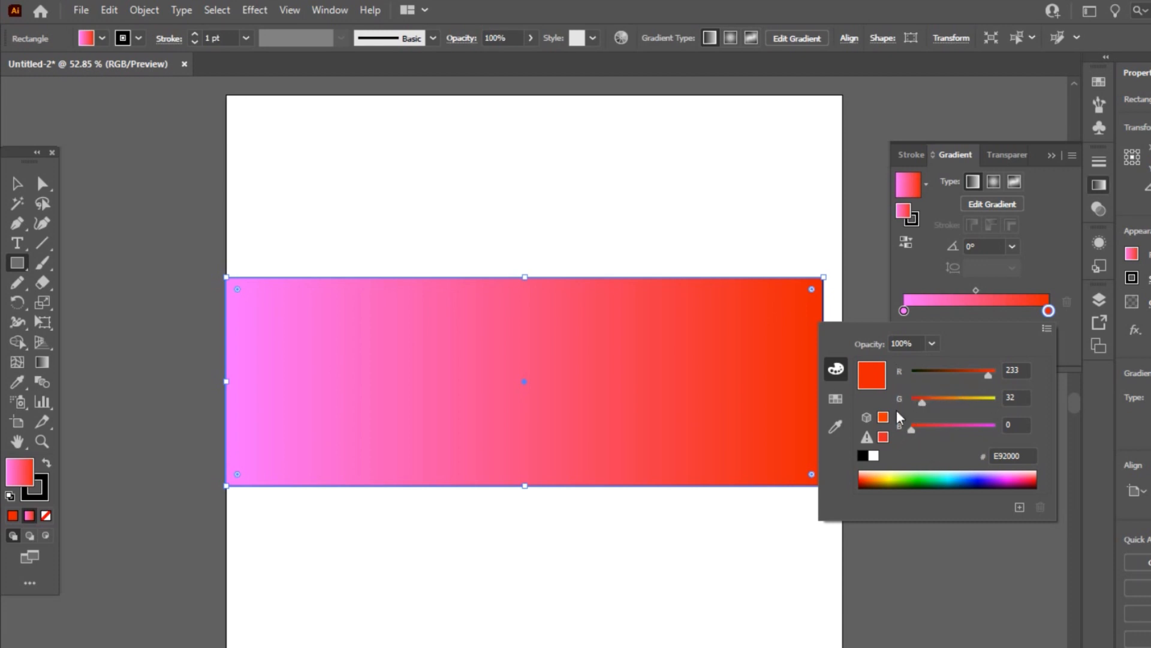
pyautogui.click(1045, 328)
pyautogui.click(1096, 370)
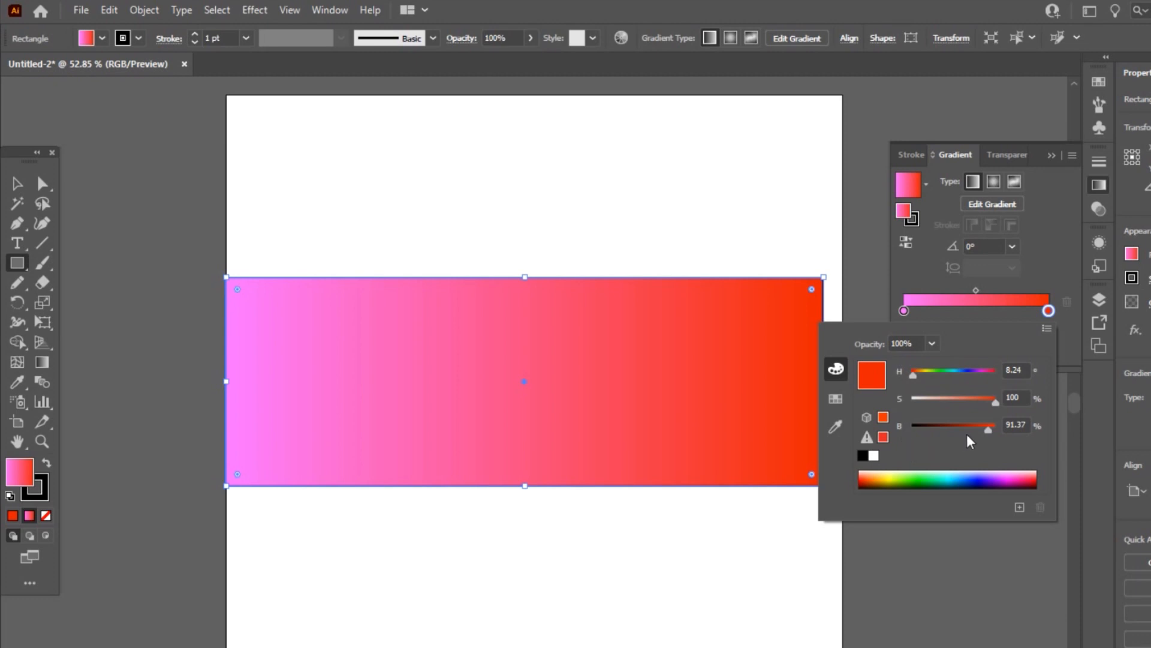
pyautogui.moveTo(988, 430)
pyautogui.mouseDown()
pyautogui.moveTo(963, 433)
pyautogui.moveTo(991, 434)
pyautogui.mouseUp()
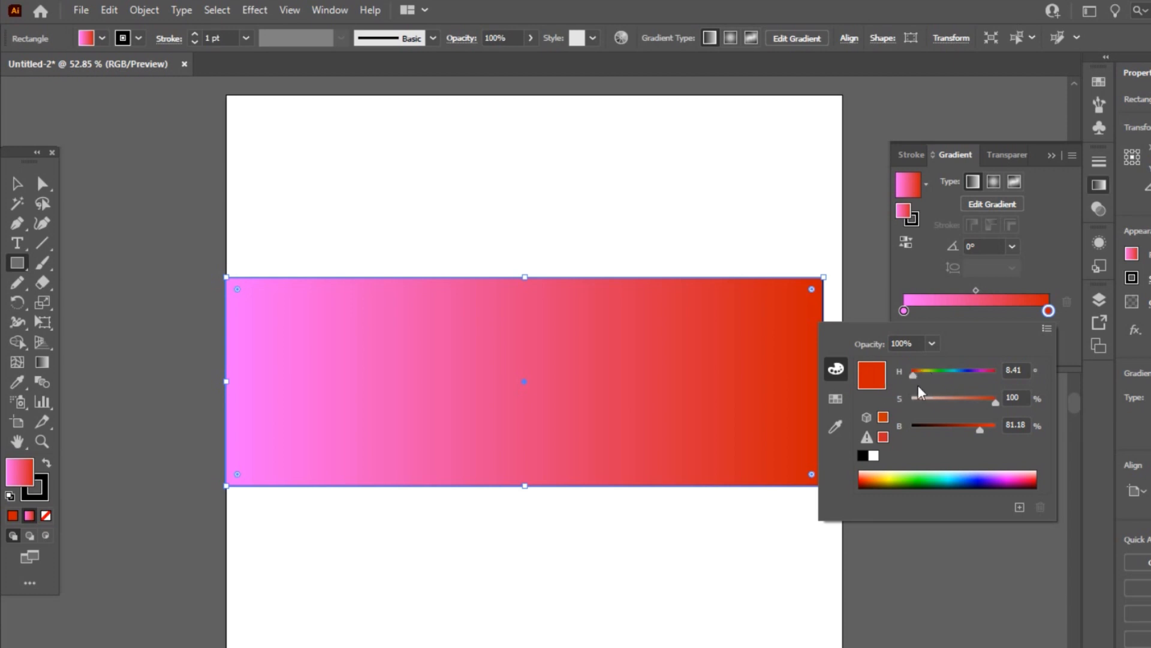
pyautogui.click(860, 483)
pyautogui.moveTo(861, 482); pyautogui.dragTo(863, 478)
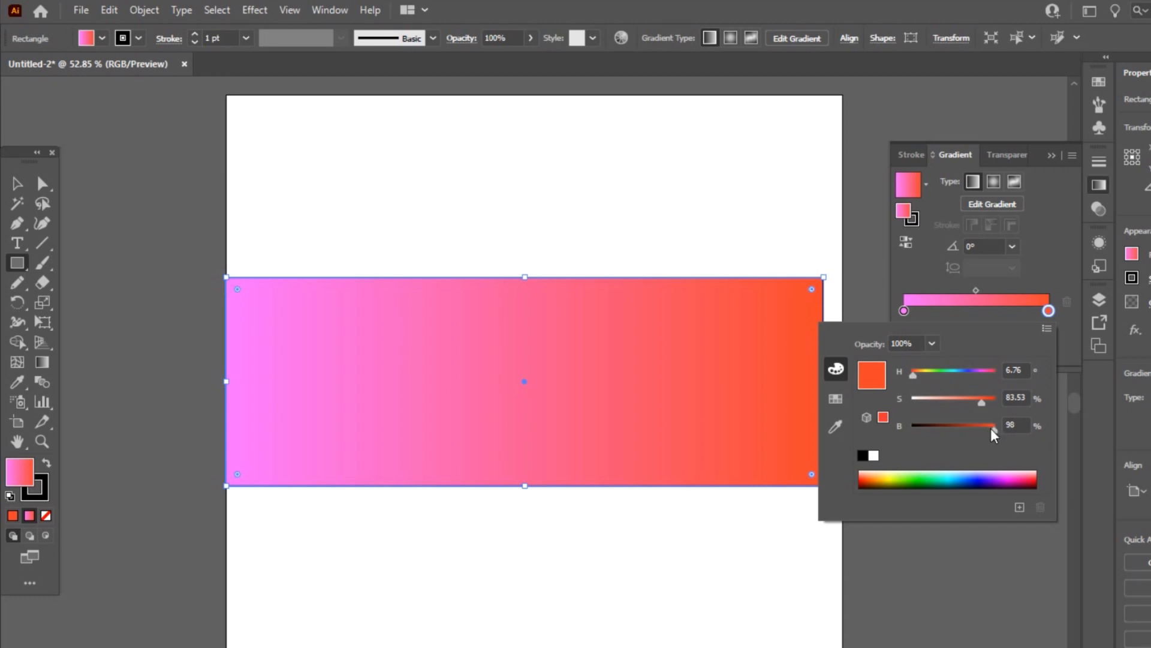
# Recolour the pink start stop of the gradient to a muted pink with hue about 306°, saturation 50% and brightness 82%.
pyautogui.click(904, 311)
pyautogui.doubleClick(904, 311)
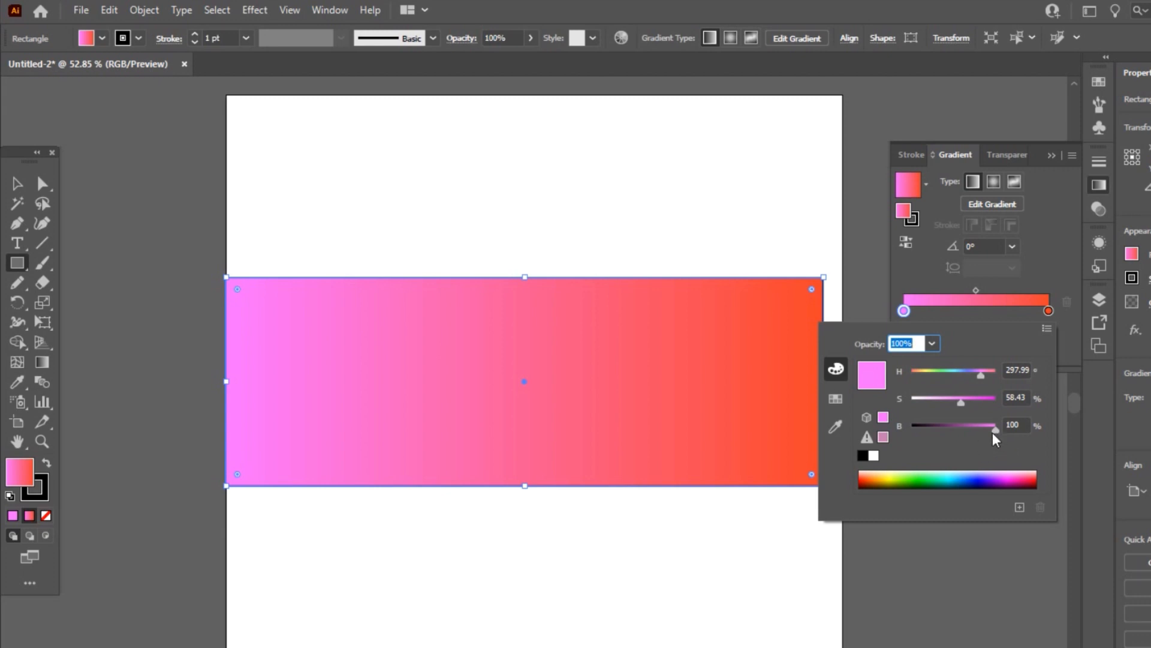
pyautogui.click(1005, 481)
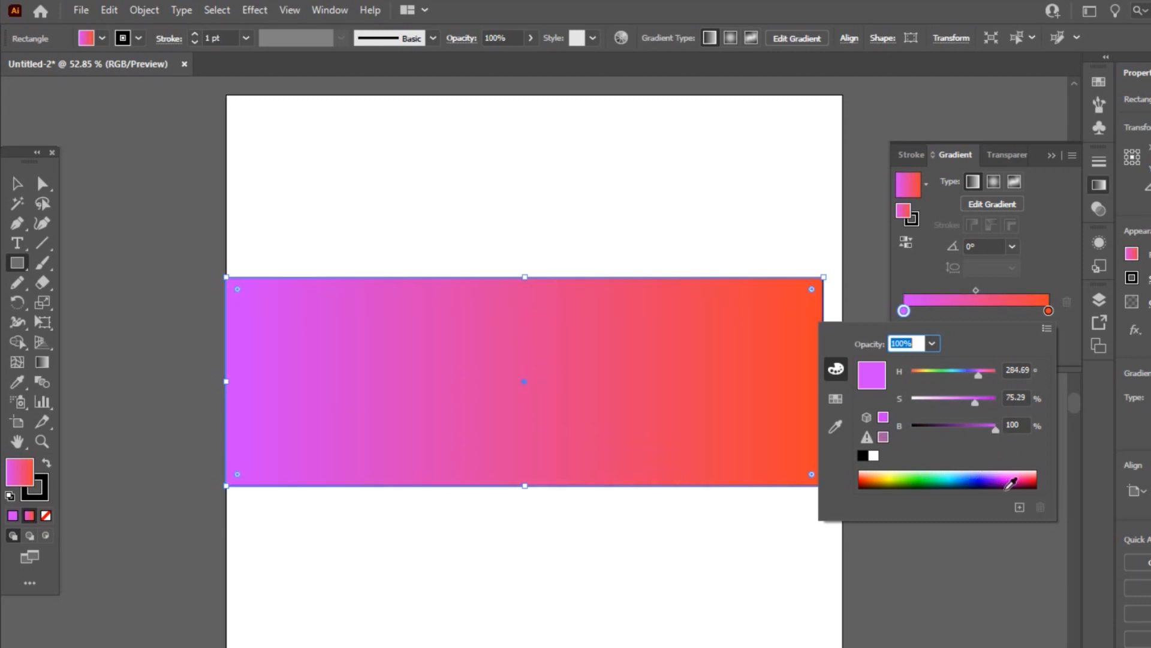
pyautogui.moveTo(1006, 482)
pyautogui.mouseDown()
pyautogui.moveTo(936, 479)
pyautogui.moveTo(1016, 481)
pyautogui.mouseUp()
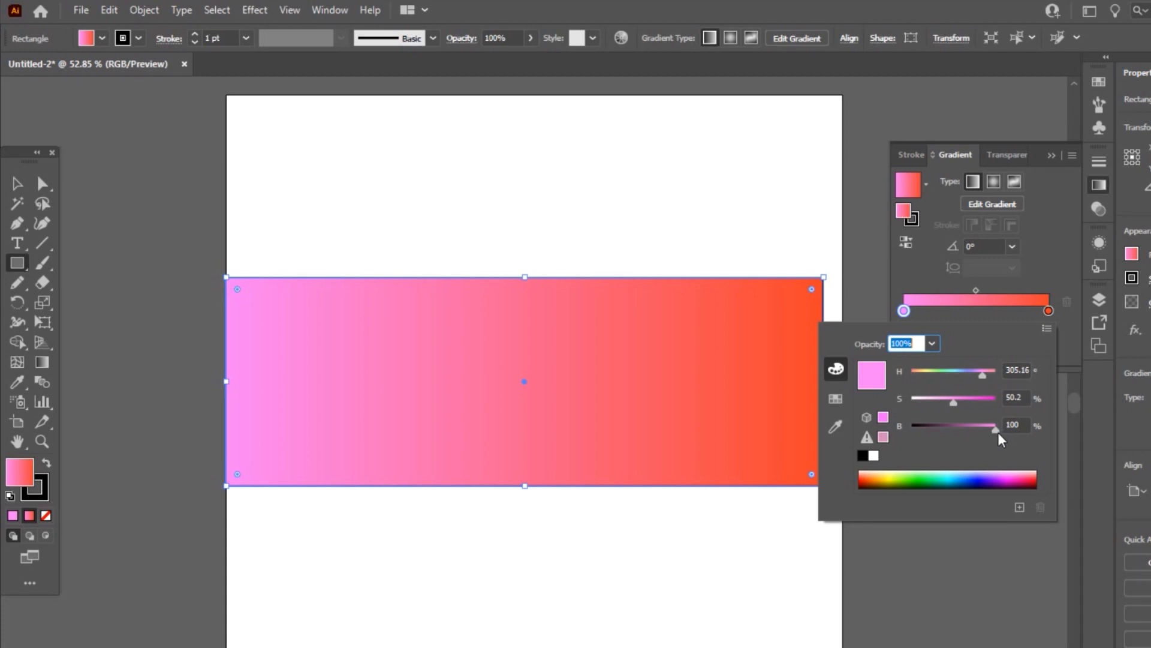
pyautogui.moveTo(997, 430); pyautogui.dragTo(981, 433)
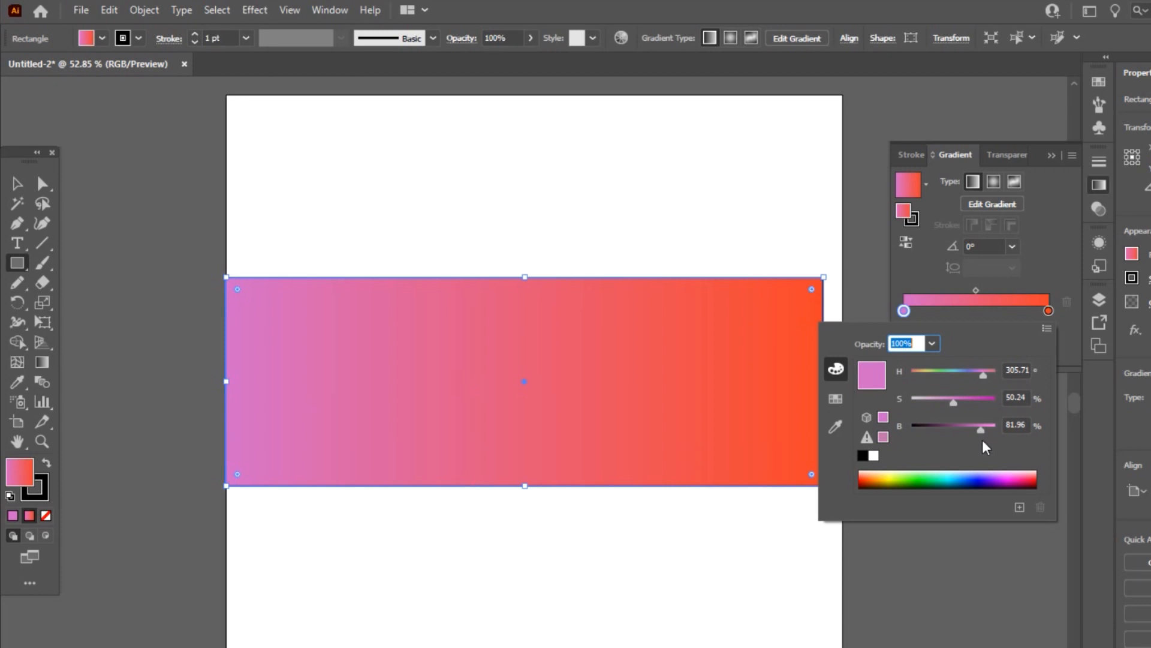
pyautogui.moveTo(980, 429)
pyautogui.mouseDown()
pyautogui.moveTo(999, 428)
pyautogui.moveTo(981, 430)
pyautogui.mouseUp()
pyautogui.click(1062, 308)
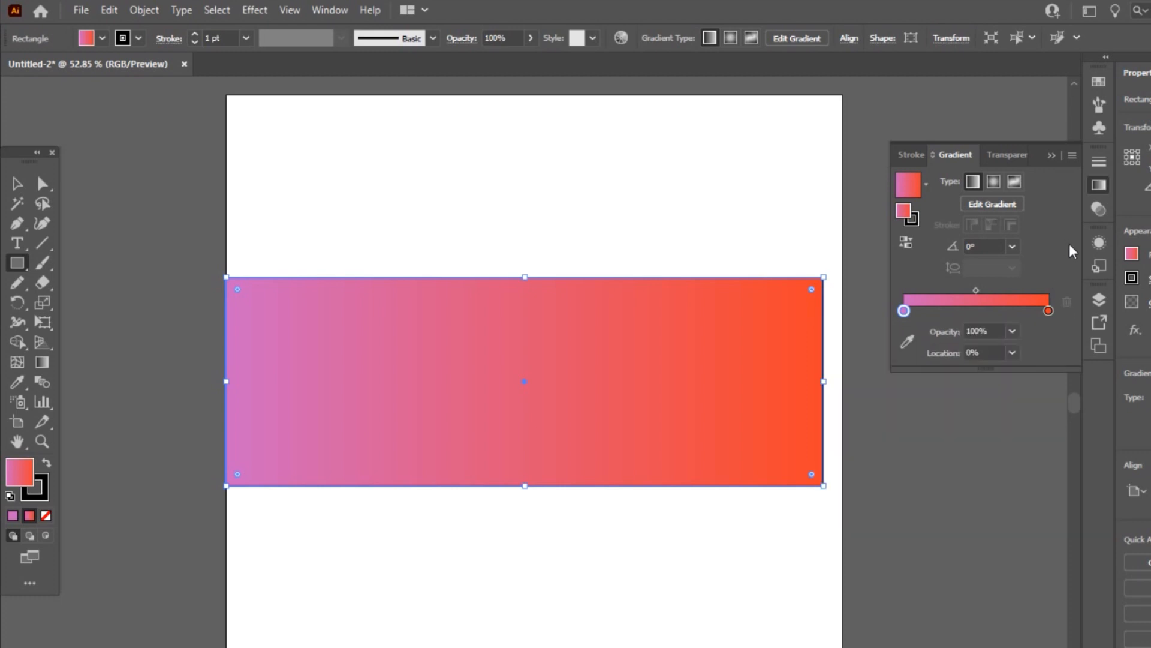
# Put the gradient settings away and remove the stroke from the rectangle, ready with the Selection tool.
pyautogui.click(1052, 157)
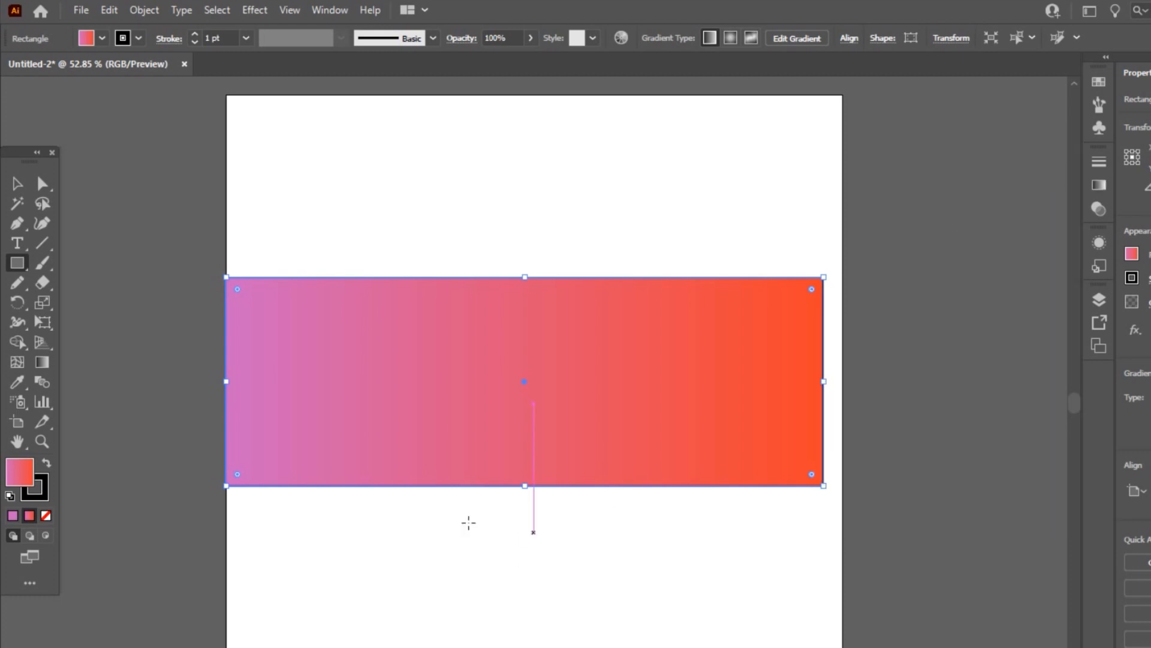
pyautogui.click(44, 495)
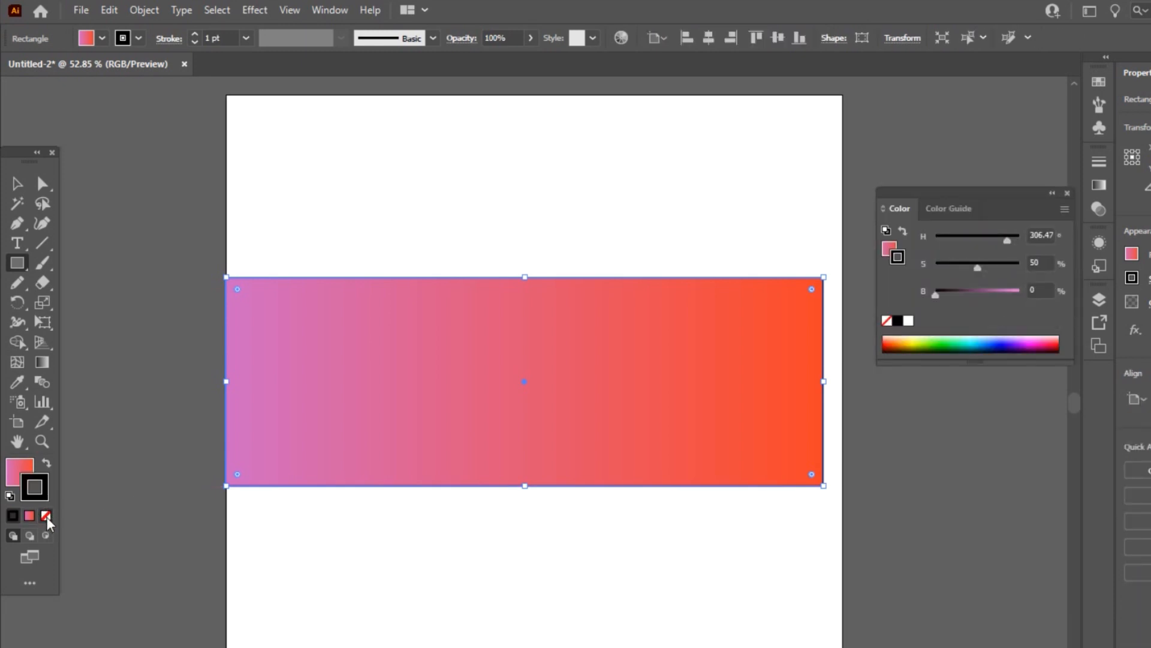
pyautogui.click(47, 517)
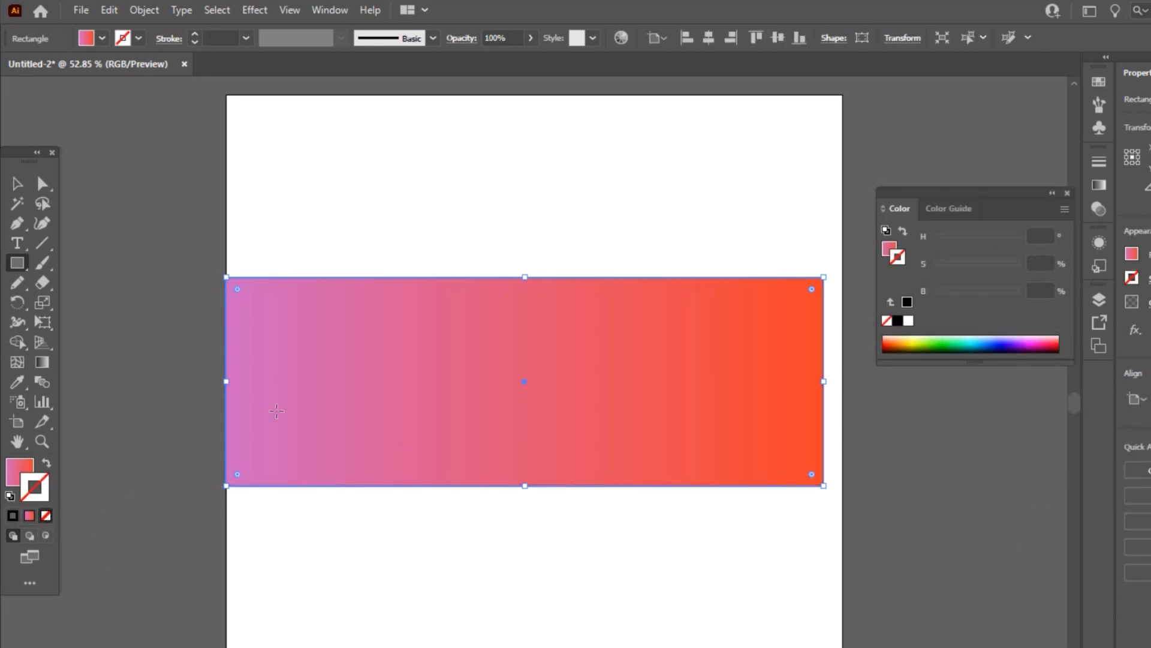
pyautogui.click(17, 183)
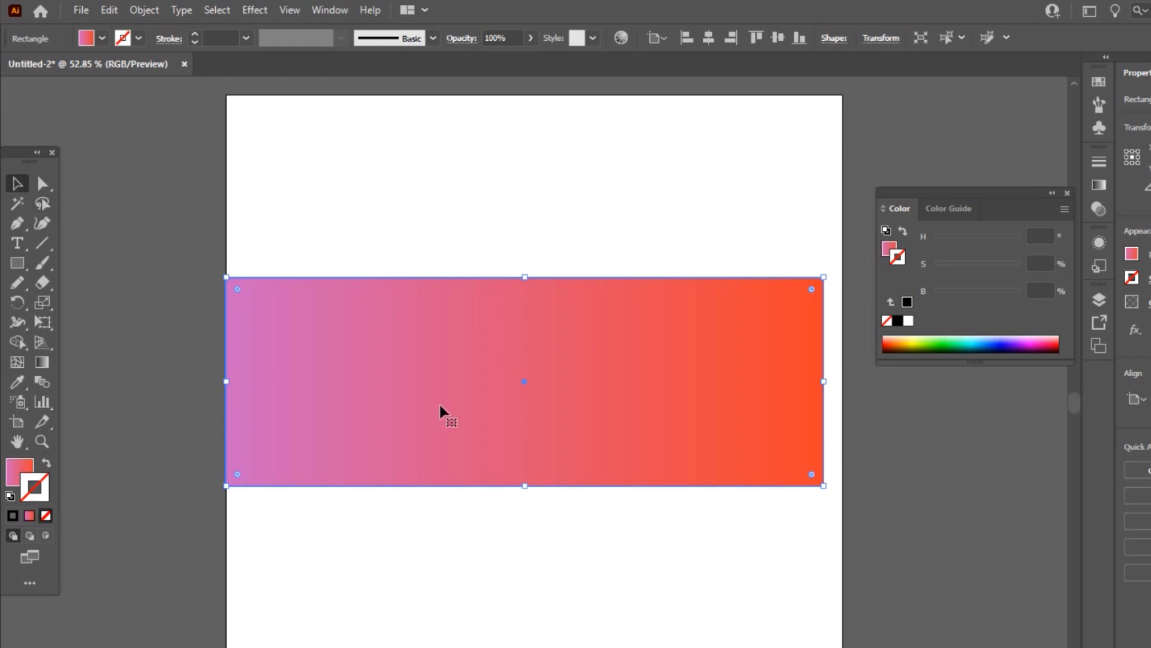
pyautogui.click(255, 11)
pyautogui.moveTo(338, 228)
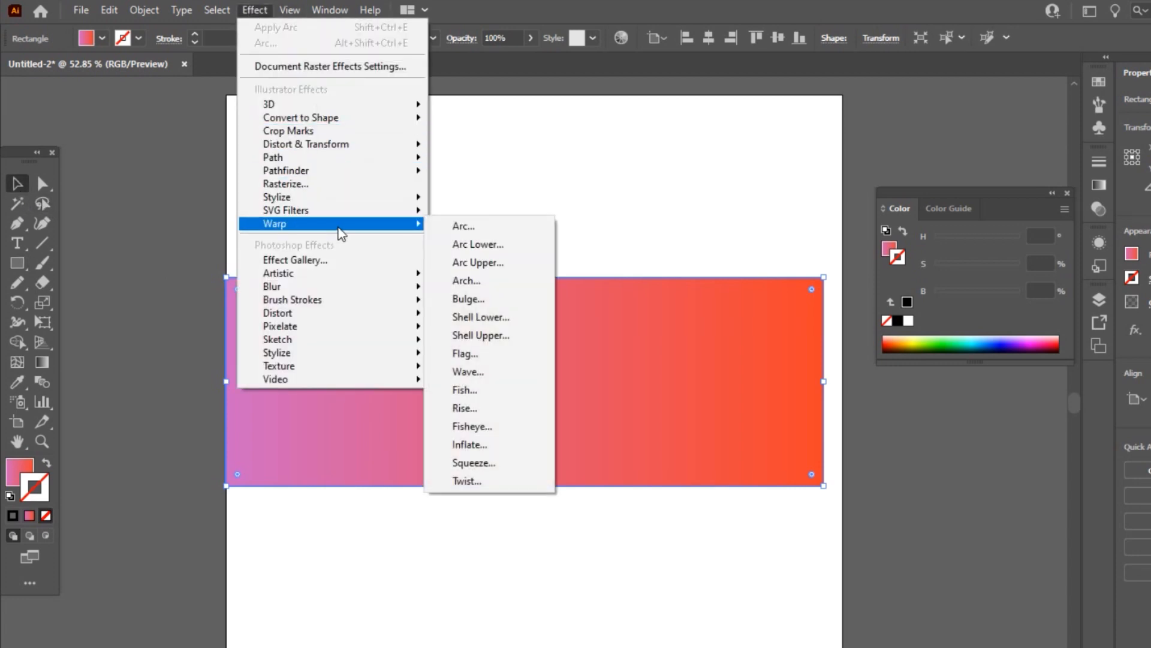
pyautogui.click(469, 225)
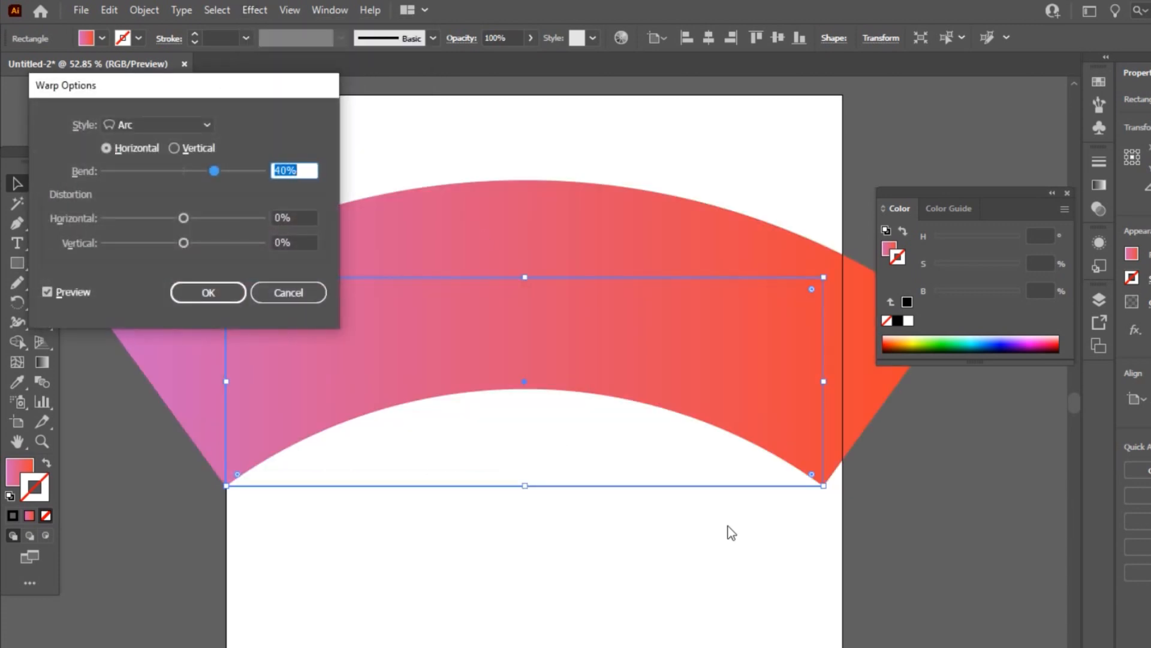
pyautogui.click(309, 300)
# Open the Arc warp effect options for the gradient rectangle with the whole artboard in view.
pyautogui.scroll(2, 607, 450)
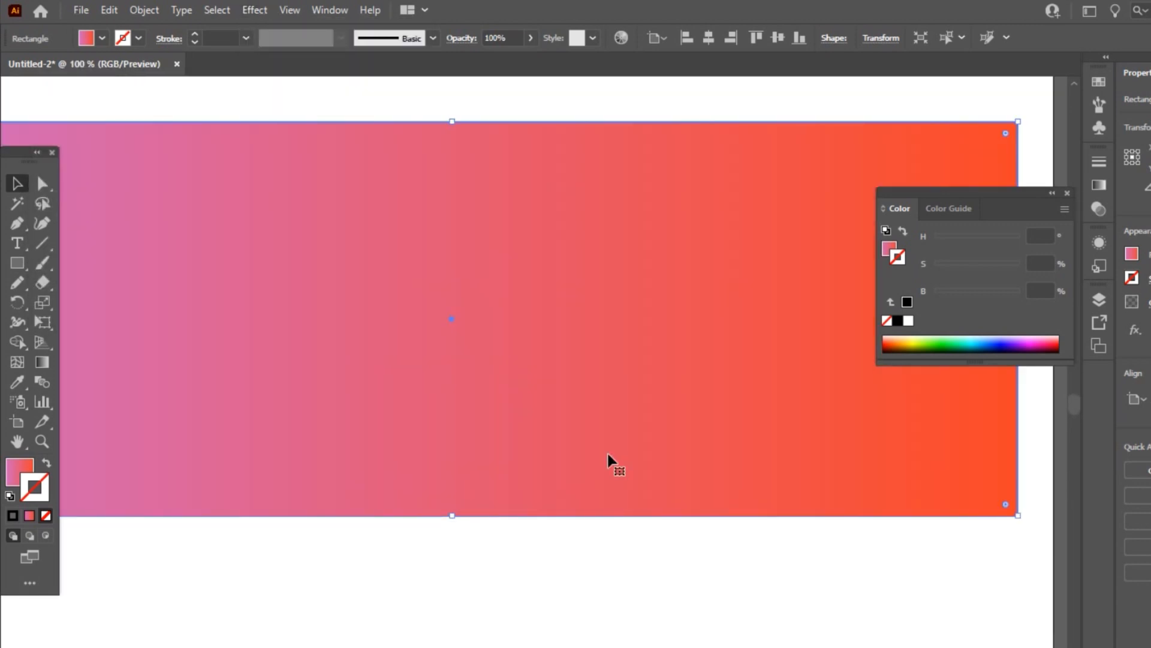
pyautogui.scroll(-3, 607, 451)
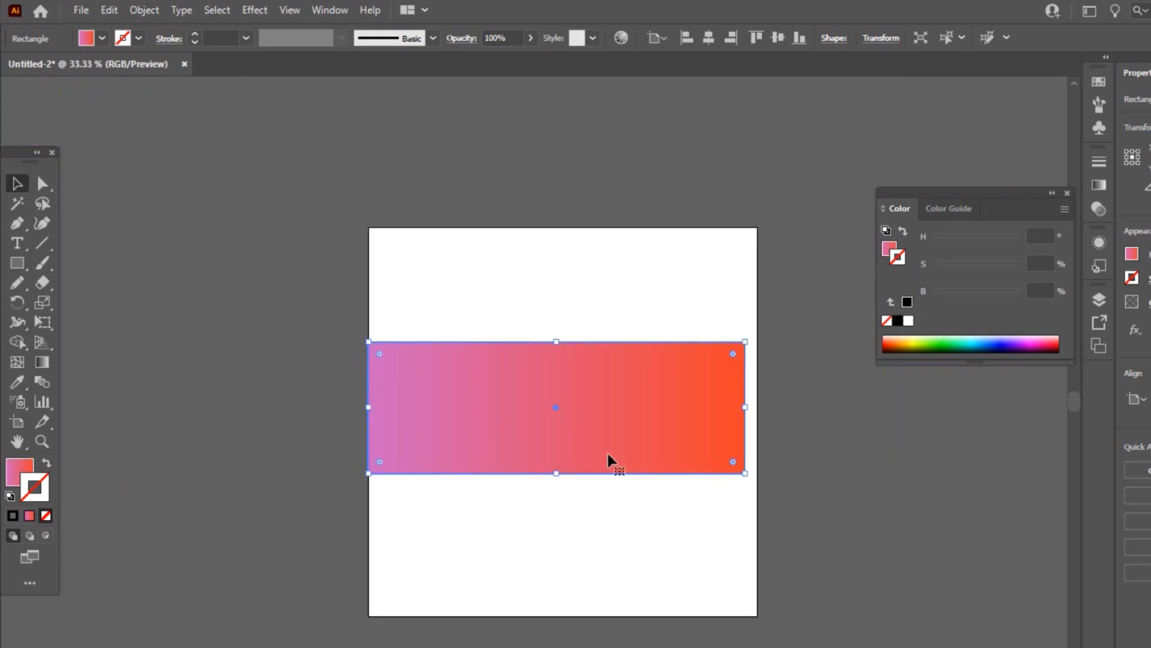
pyautogui.click(251, 9)
pyautogui.moveTo(336, 224)
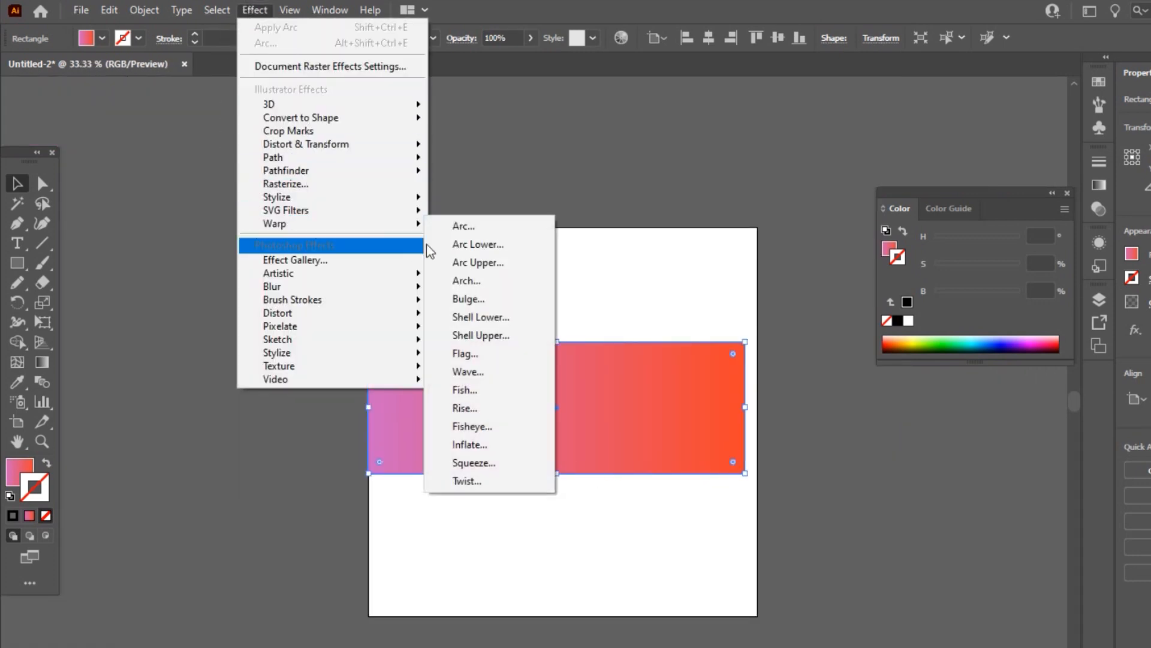
pyautogui.click(462, 224)
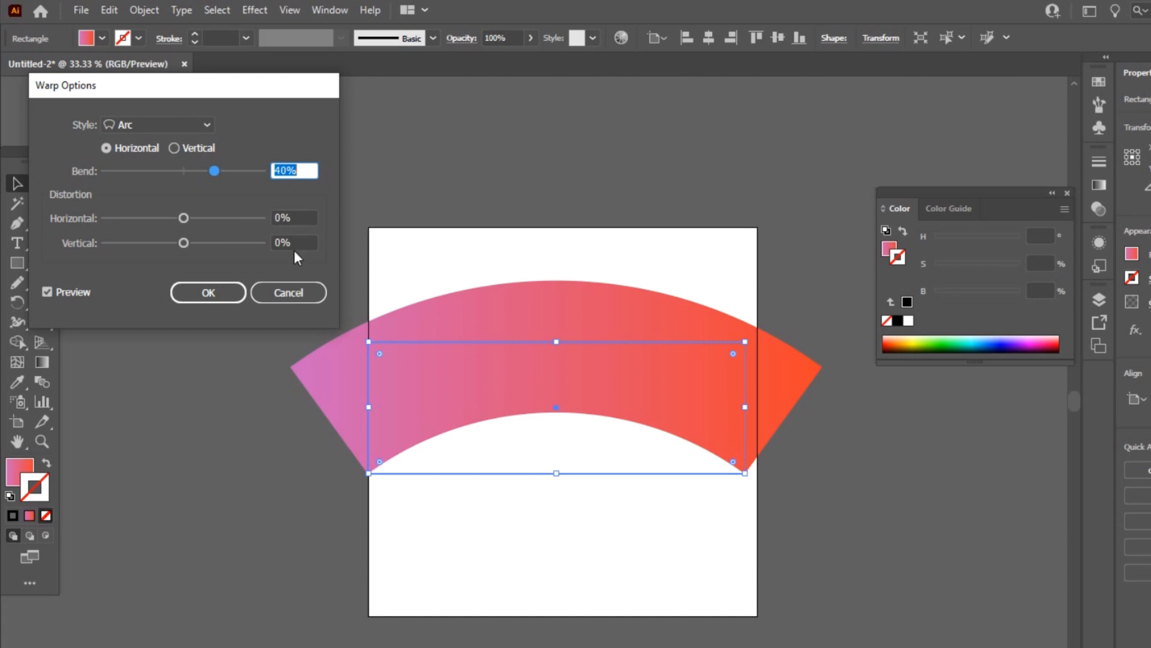
# Preview the Arc Lower, Arc Upper, Arch, Bulge, Shell Lower and Shell Upper warp styles on the rectangle.
pyautogui.click(206, 125)
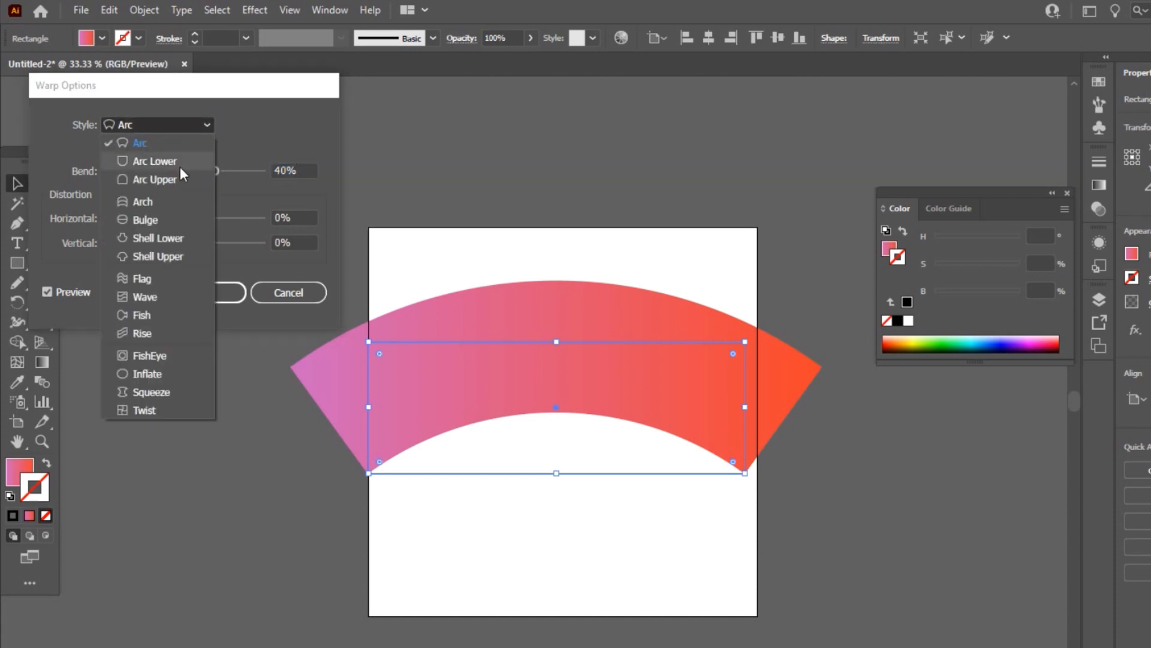
pyautogui.click(182, 160)
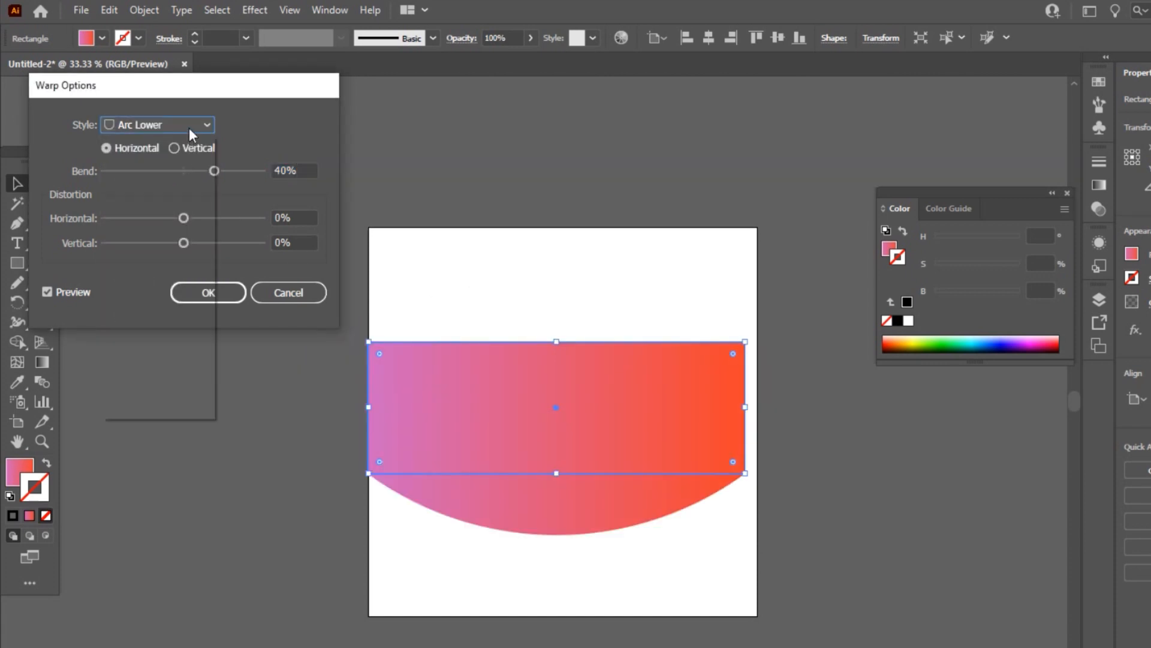
pyautogui.click(189, 126)
pyautogui.click(160, 179)
pyautogui.click(182, 126)
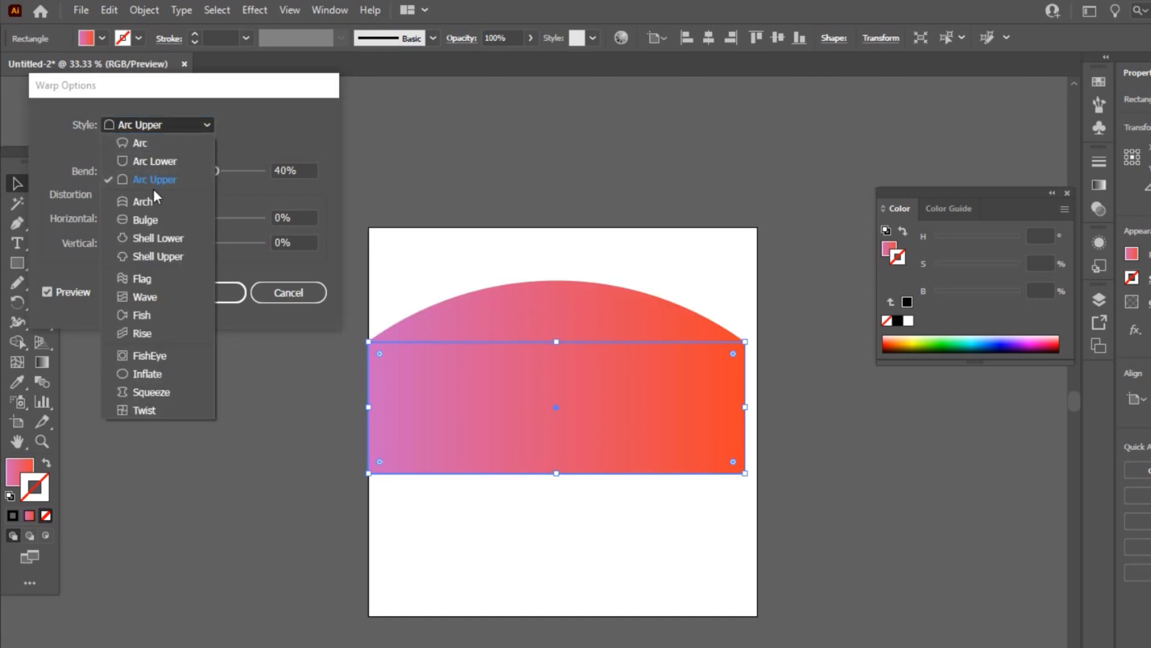
pyautogui.click(153, 190)
pyautogui.click(175, 124)
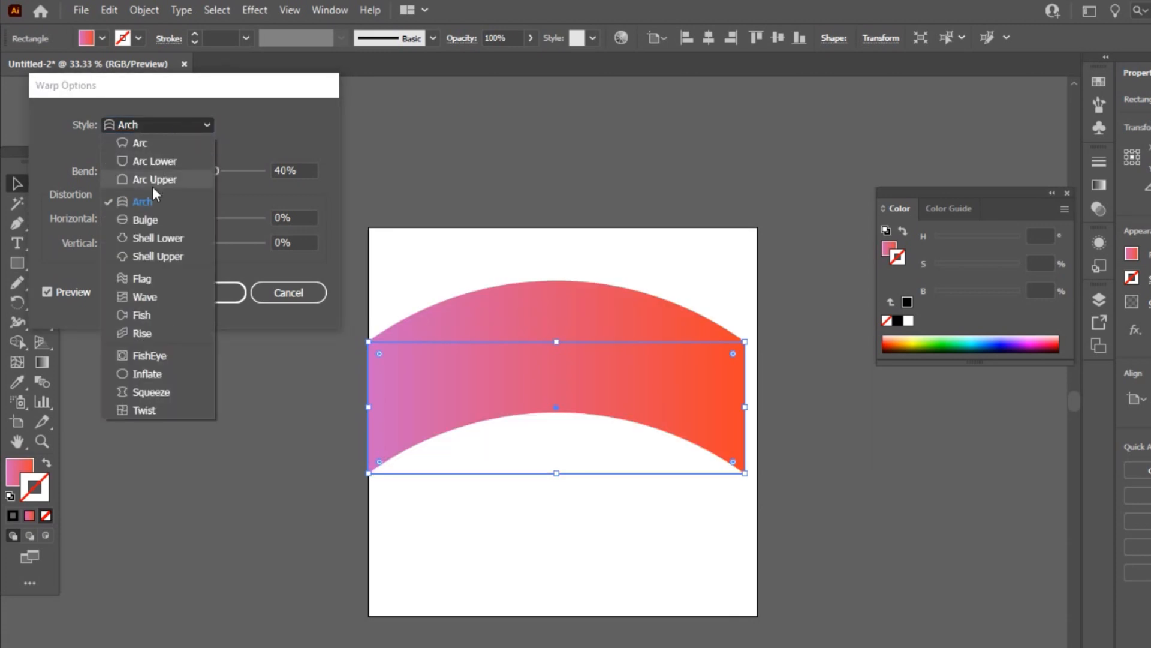
pyautogui.click(153, 221)
pyautogui.click(173, 126)
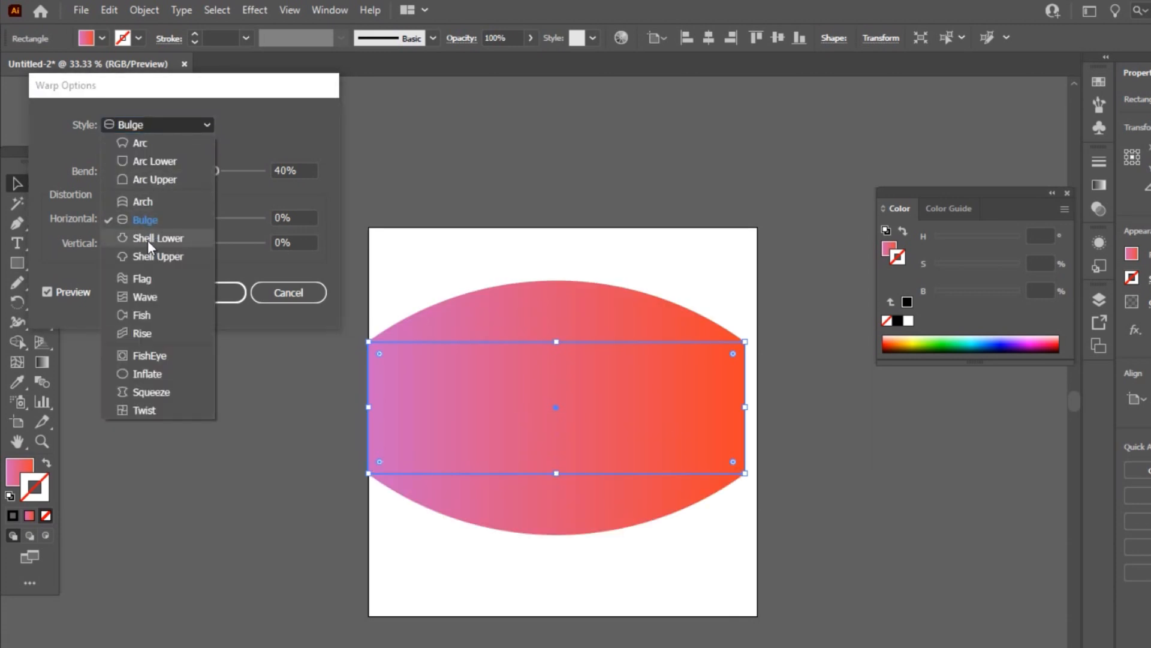
pyautogui.click(148, 239)
pyautogui.click(163, 127)
pyautogui.click(155, 256)
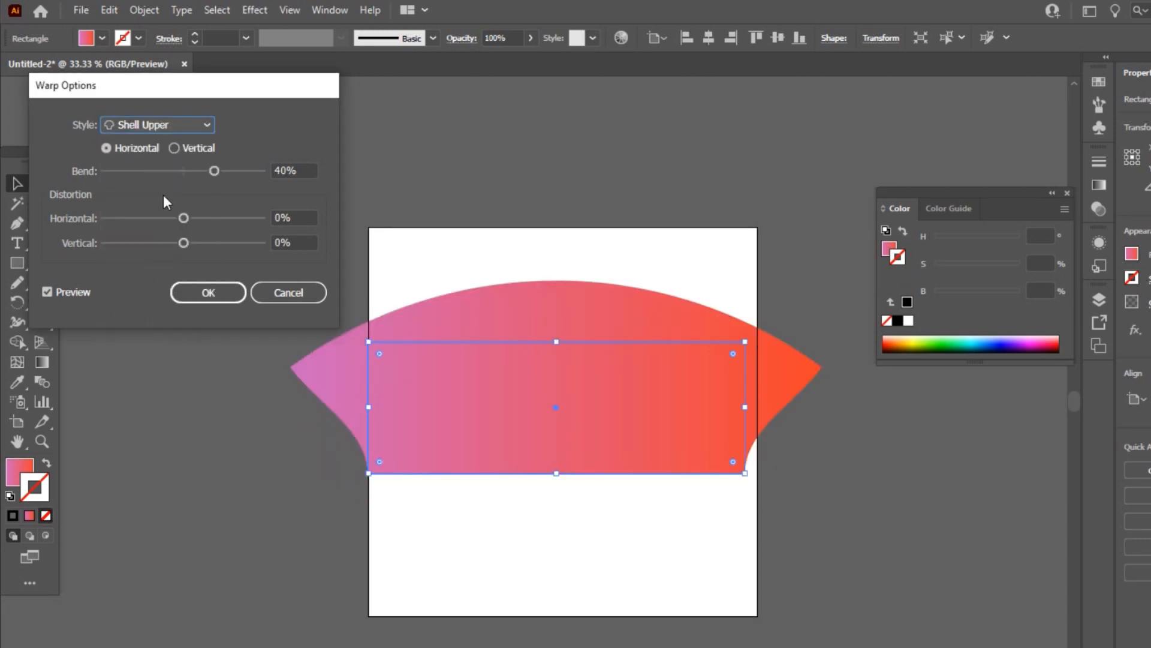
# Preview the Flag, Wave, Fish and Rise warp styles on the gradient rectangle.
pyautogui.click(181, 128)
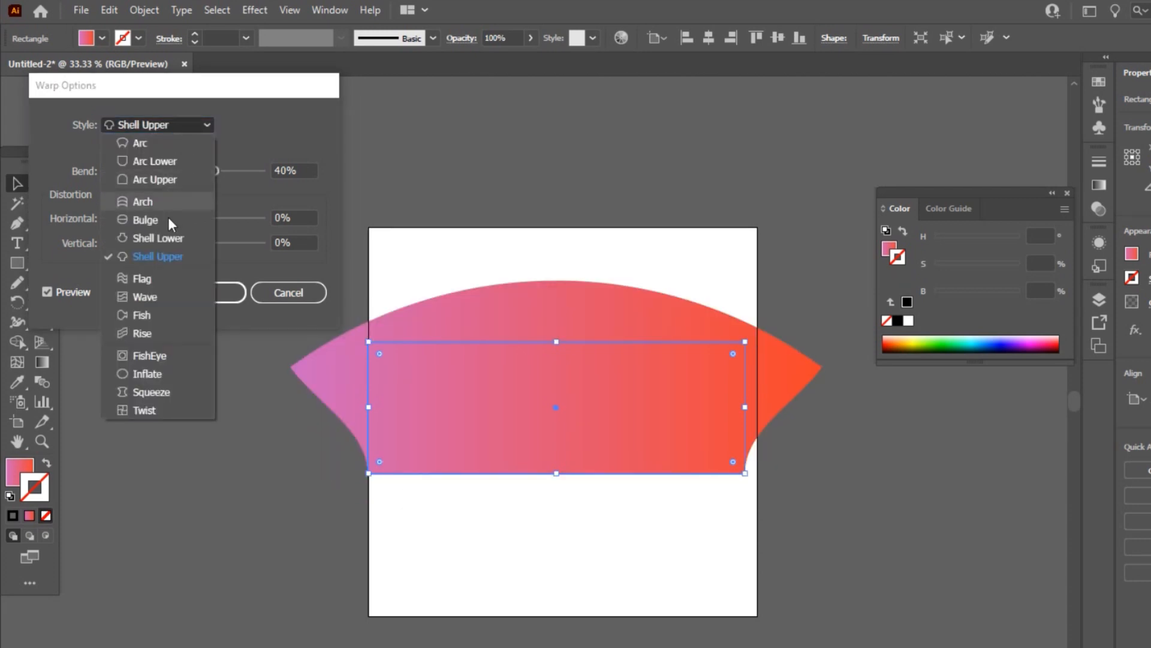
pyautogui.click(160, 280)
pyautogui.click(175, 124)
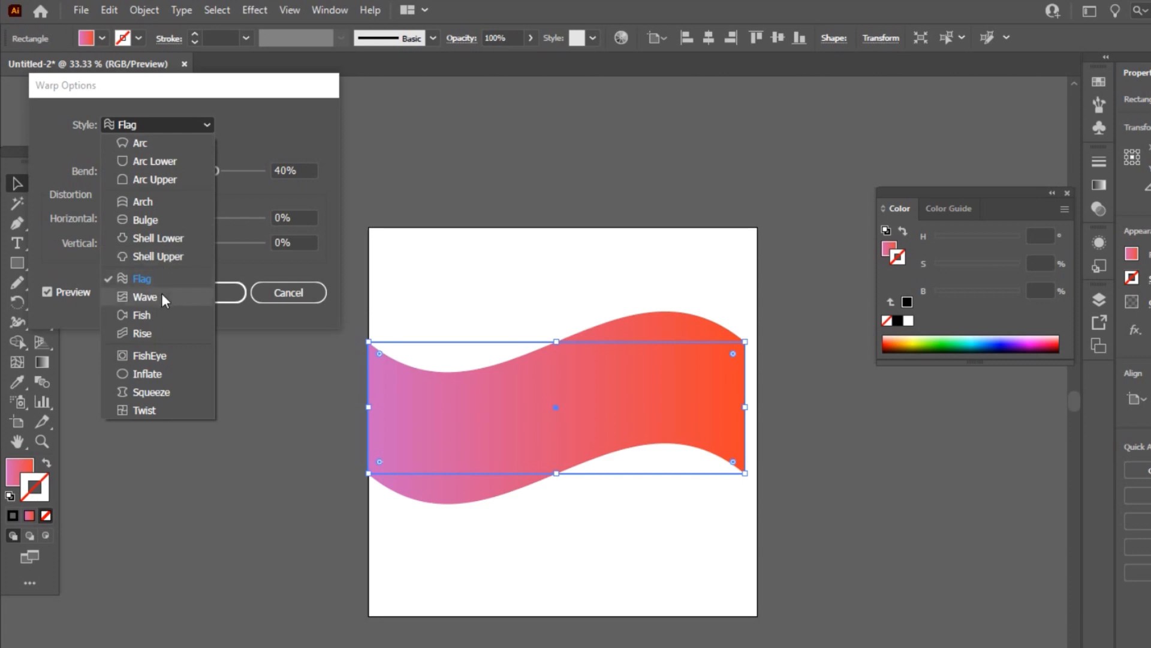
pyautogui.click(160, 294)
pyautogui.click(184, 127)
pyautogui.click(163, 314)
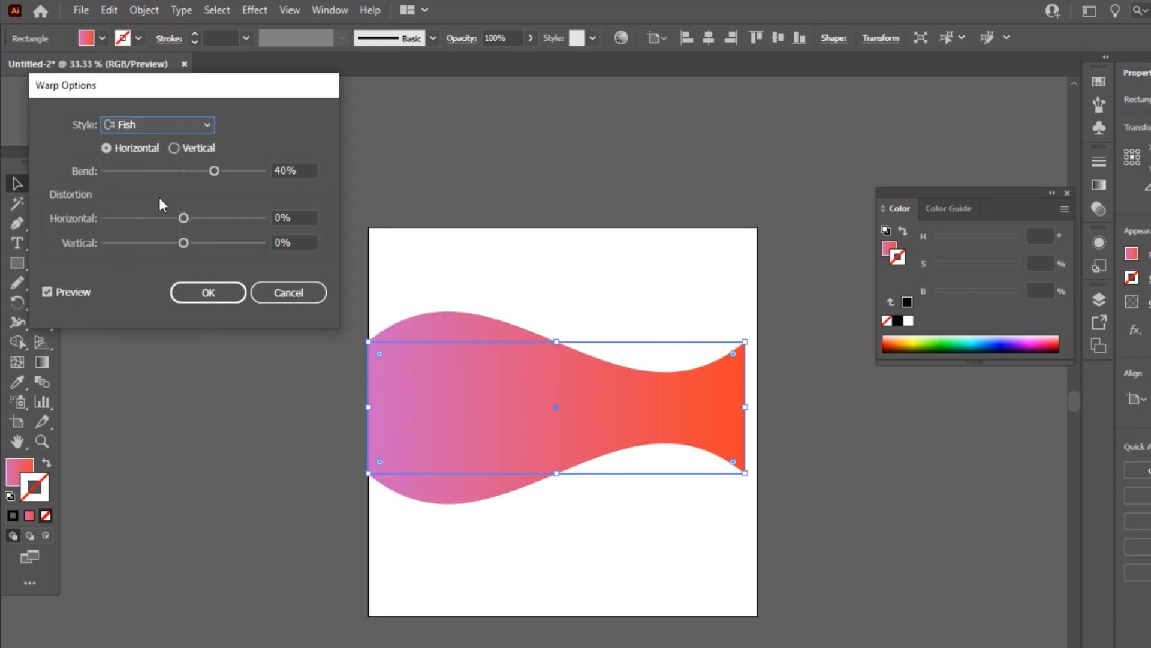
pyautogui.click(165, 123)
pyautogui.click(153, 329)
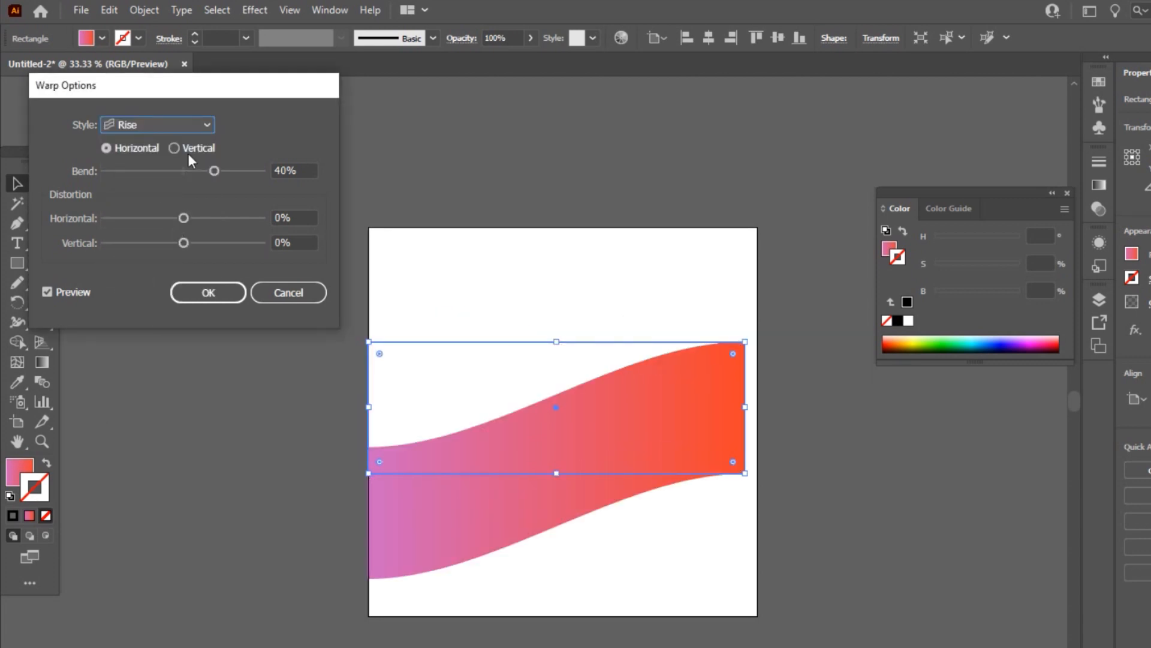
# Preview the FishEye, Inflate, Squeeze and Twist warp styles on the gradient rectangle.
pyautogui.click(193, 127)
pyautogui.click(155, 356)
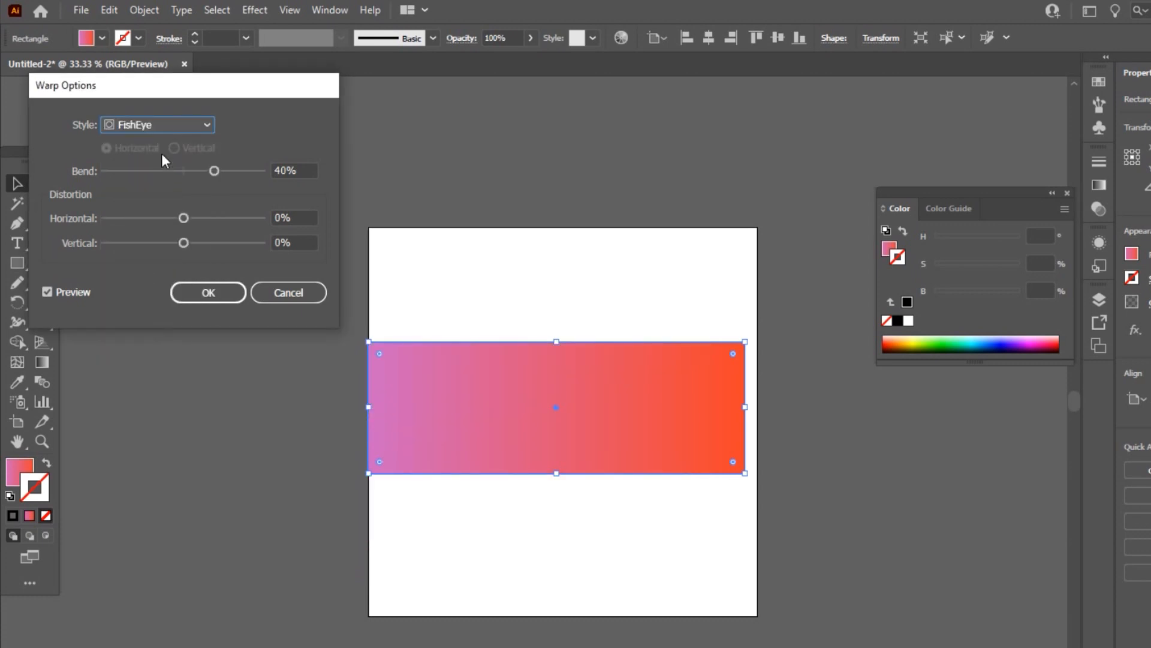
pyautogui.click(163, 131)
pyautogui.click(121, 373)
pyautogui.click(149, 124)
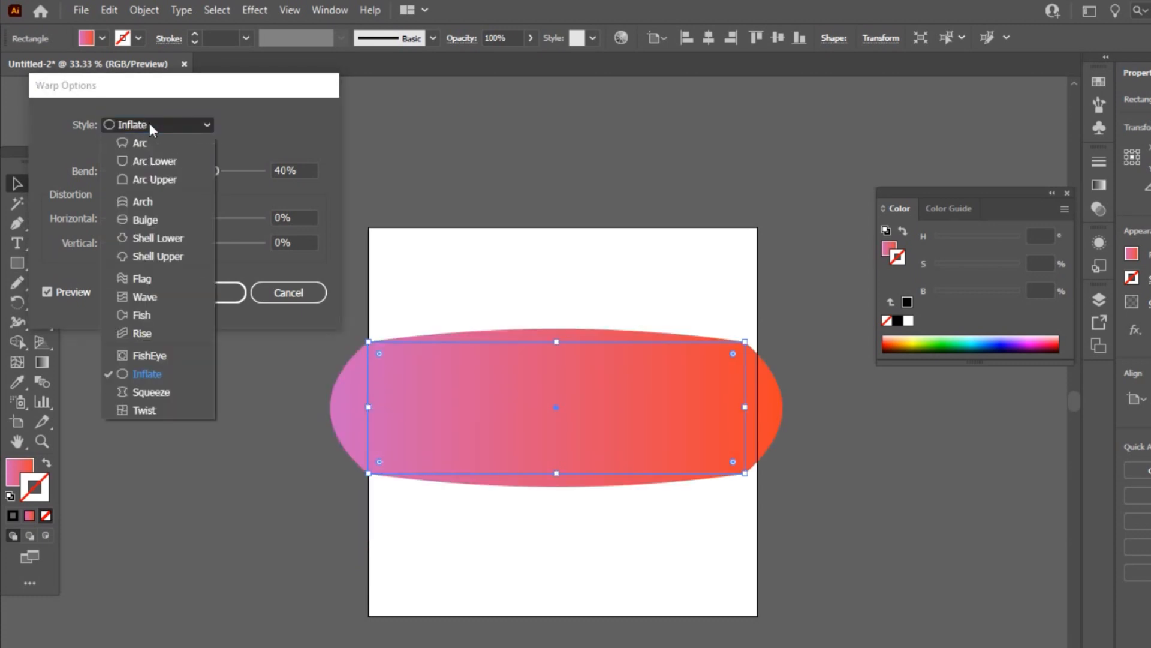
pyautogui.click(161, 393)
pyautogui.click(186, 124)
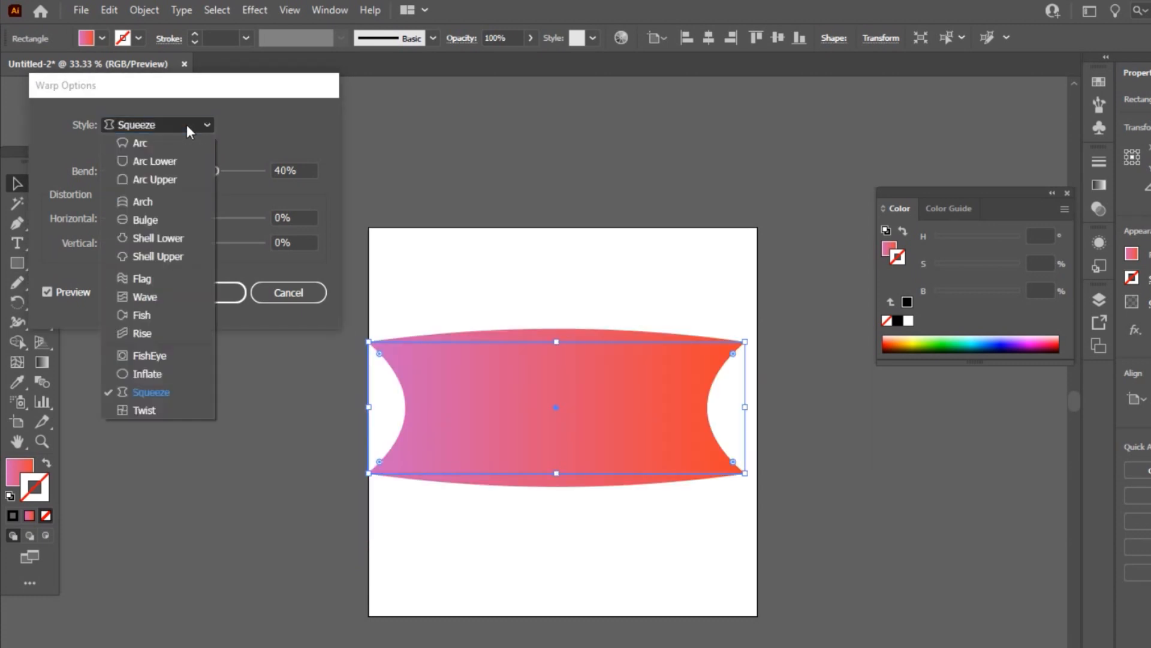
pyautogui.click(155, 409)
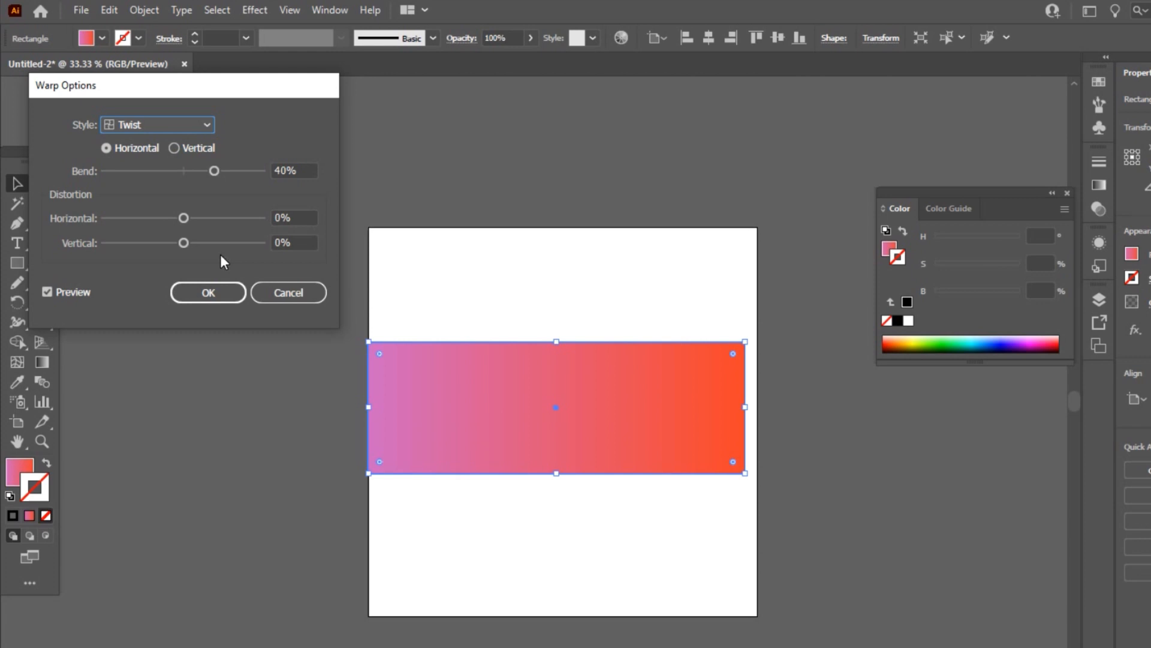
# Choose the Flag warp style for the rectangle and set its bend to 43%.
pyautogui.click(176, 125)
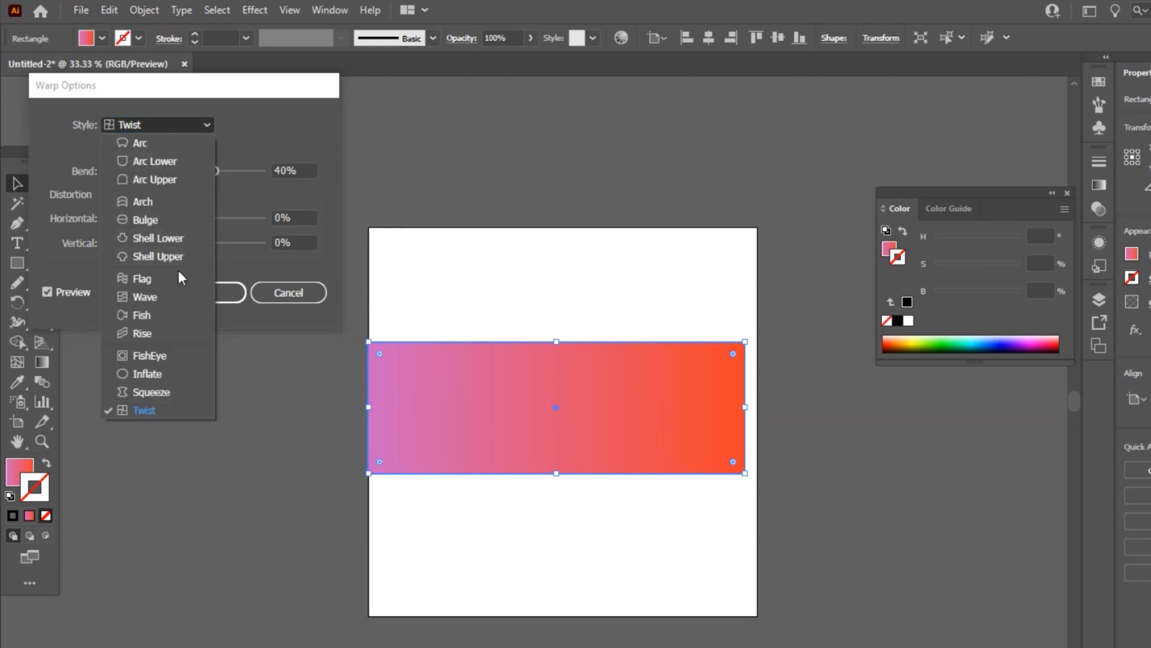
pyautogui.click(141, 278)
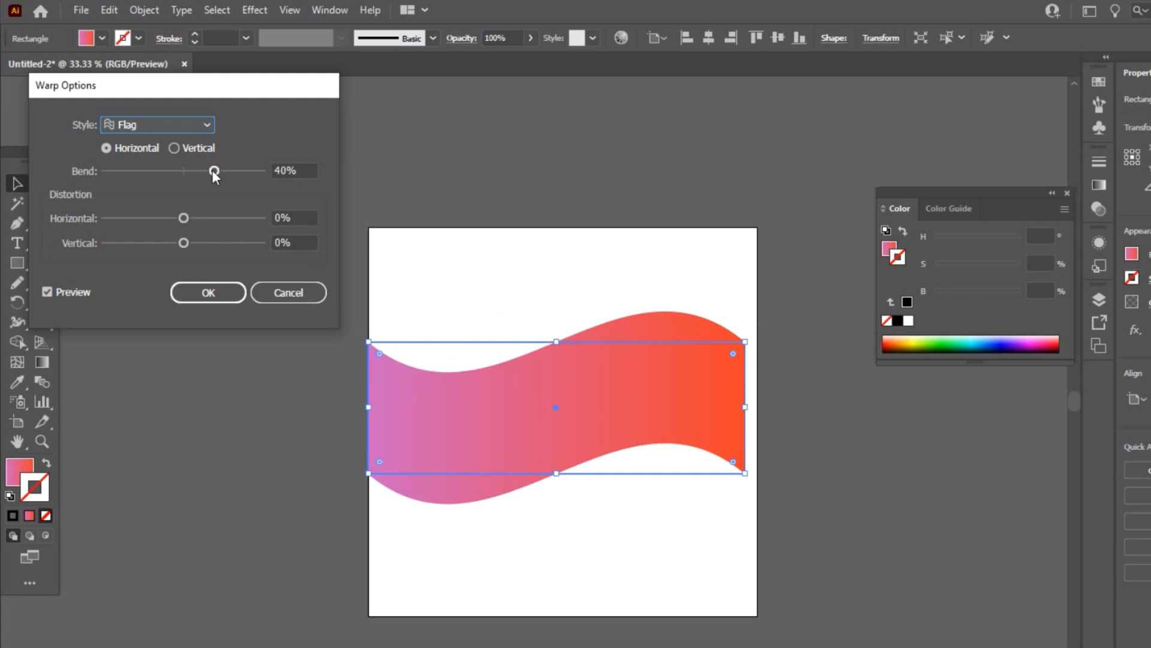
pyautogui.moveTo(214, 171)
pyautogui.mouseDown()
pyautogui.moveTo(237, 172)
pyautogui.moveTo(213, 175)
pyautogui.mouseUp()
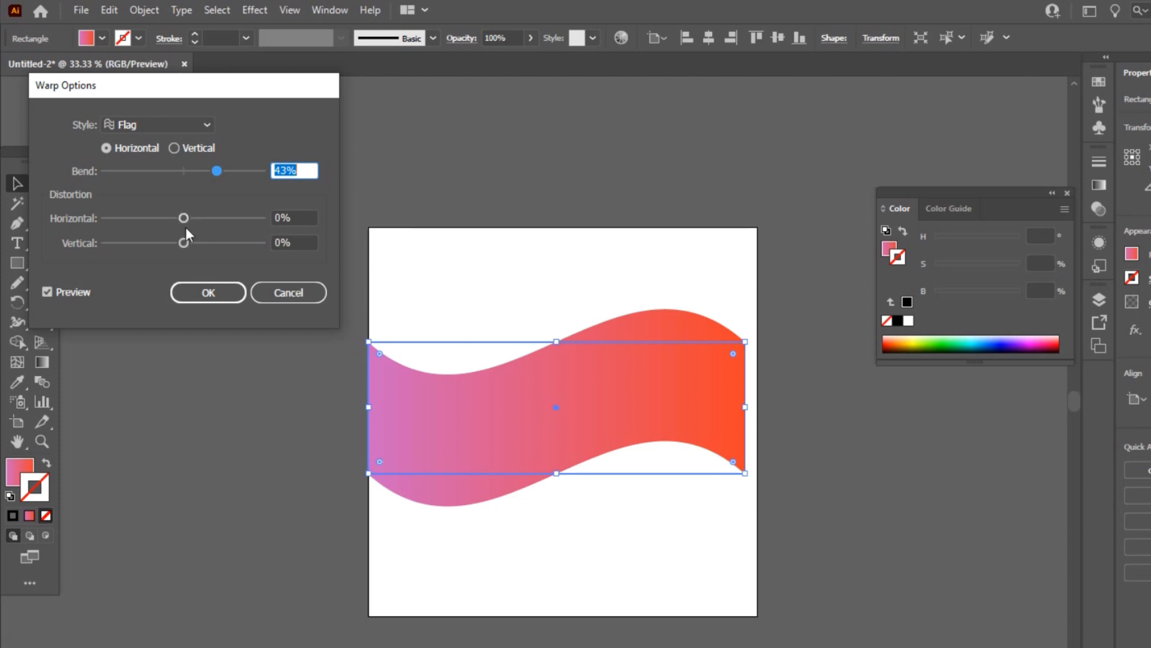
# Set the Flag warp's horizontal distortion to 100% and vertical distortion to 0%, and apply the effect.
pyautogui.moveTo(185, 240)
pyautogui.mouseDown()
pyautogui.moveTo(171, 240)
pyautogui.moveTo(196, 214)
pyautogui.moveTo(181, 243)
pyautogui.mouseUp()
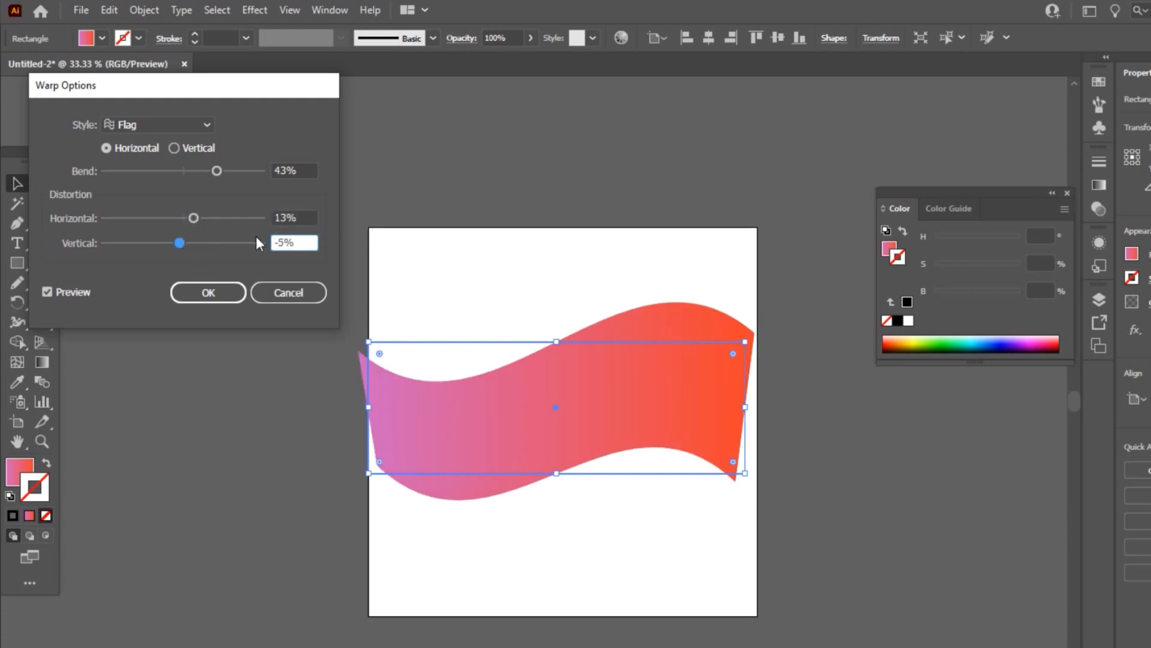
pyautogui.hotkey('shift', 'Right')
pyautogui.press('Delete')
pyautogui.press('Delete')
pyautogui.write('0')
pyautogui.moveTo(194, 217); pyautogui.dragTo(262, 217)
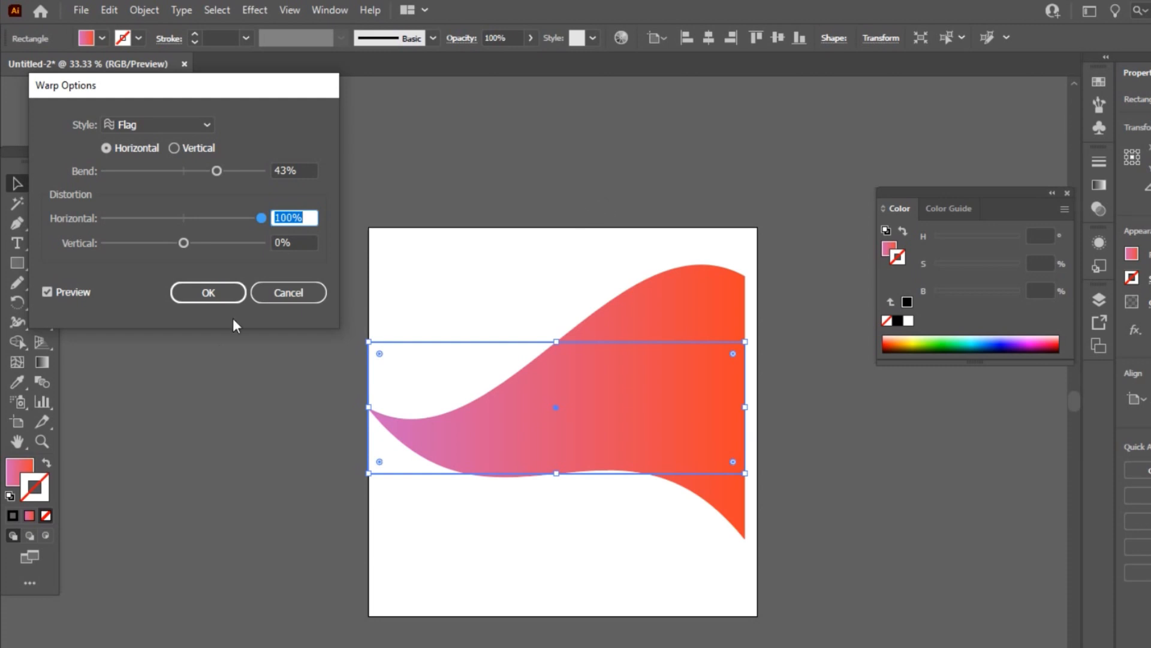
pyautogui.click(218, 296)
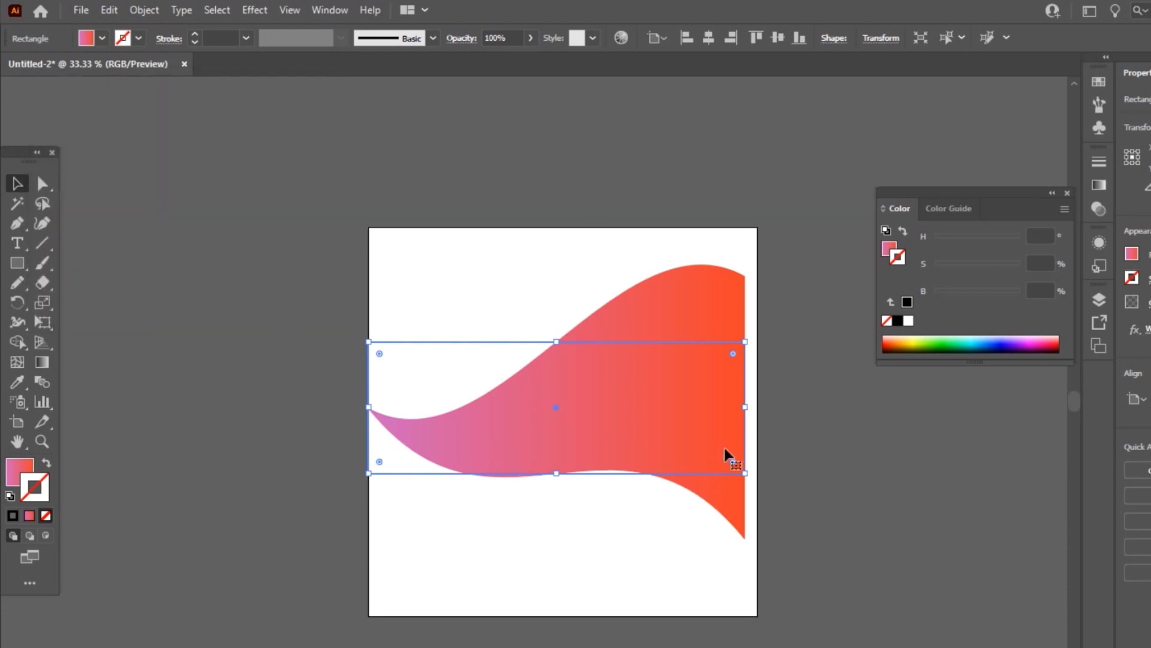
# Reopen the Flag warp effect of the shape for editing and reduce its bend to 29%.
pyautogui.click(599, 234)
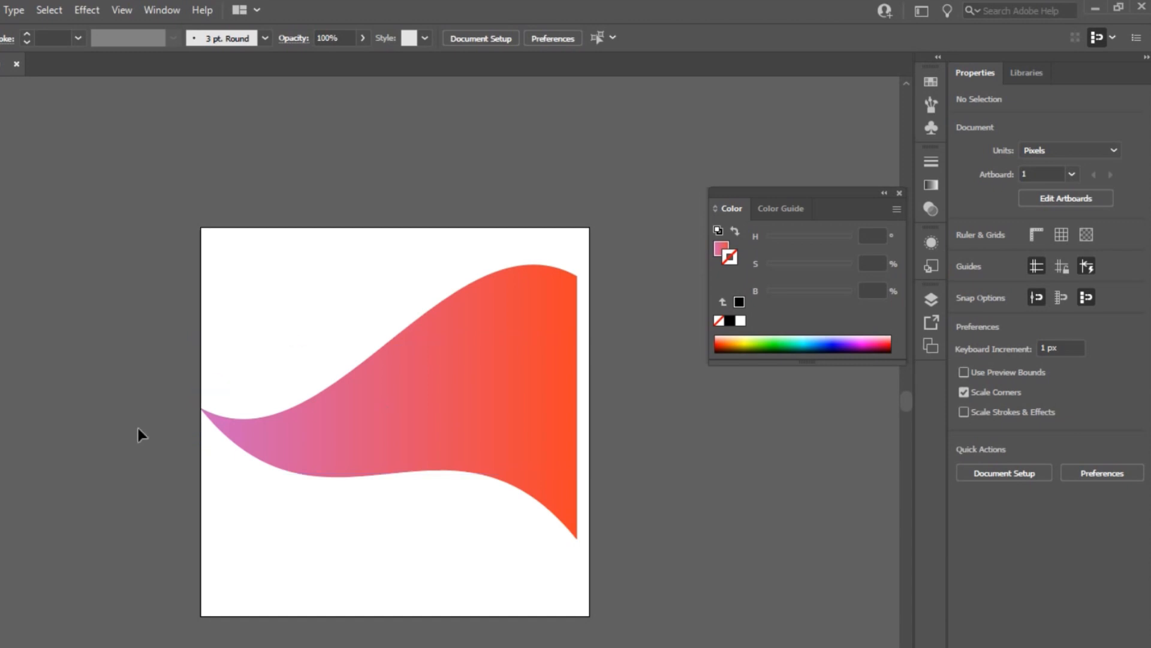
pyautogui.click(537, 409)
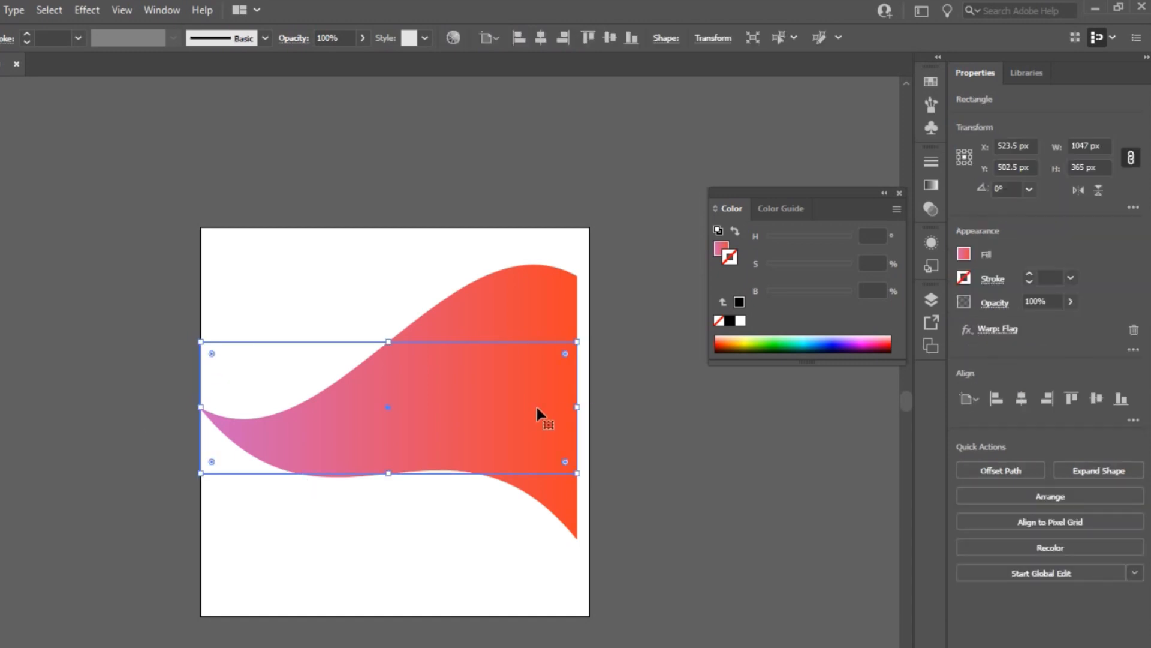
pyautogui.click(1008, 330)
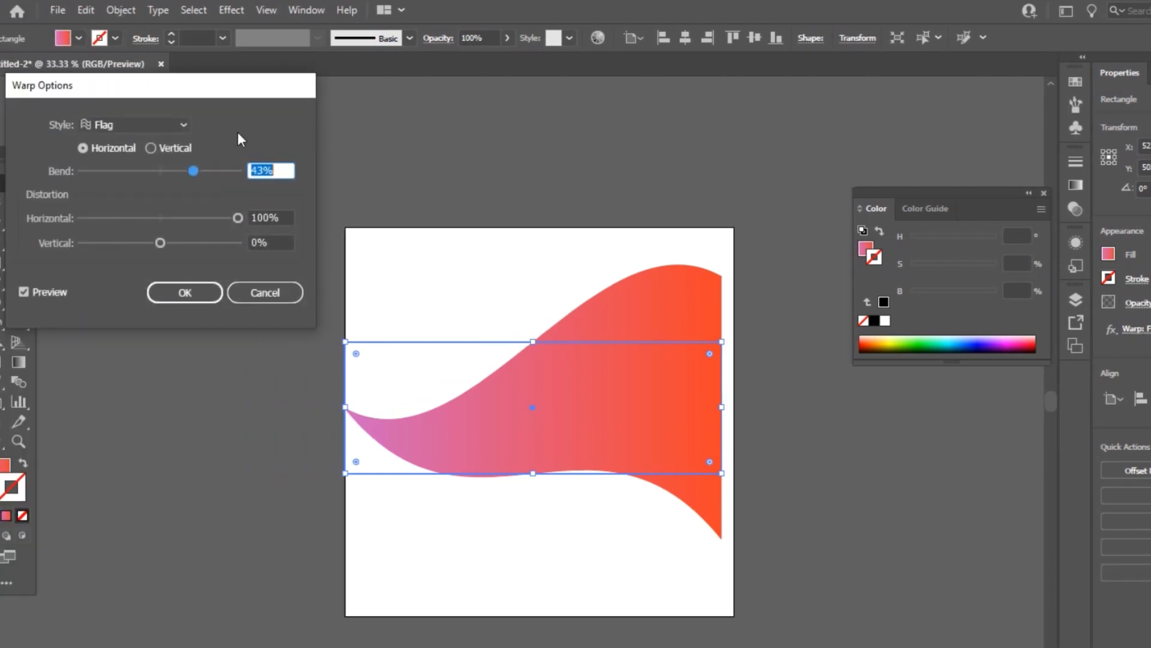
pyautogui.moveTo(192, 171); pyautogui.dragTo(182, 174)
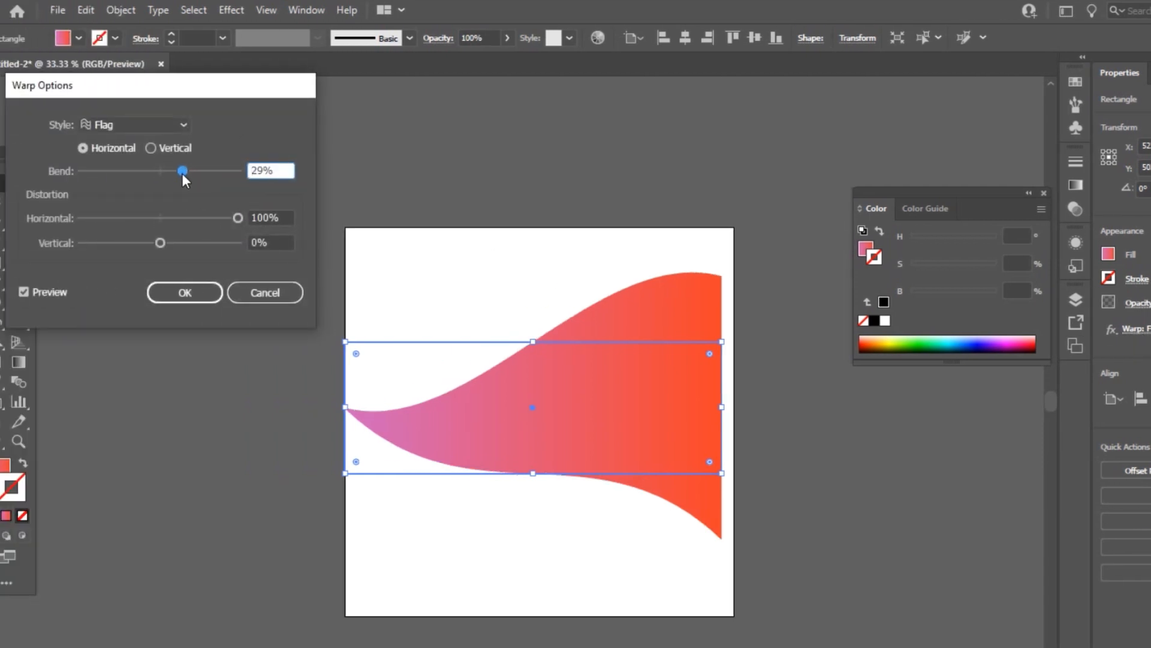
pyautogui.click(186, 292)
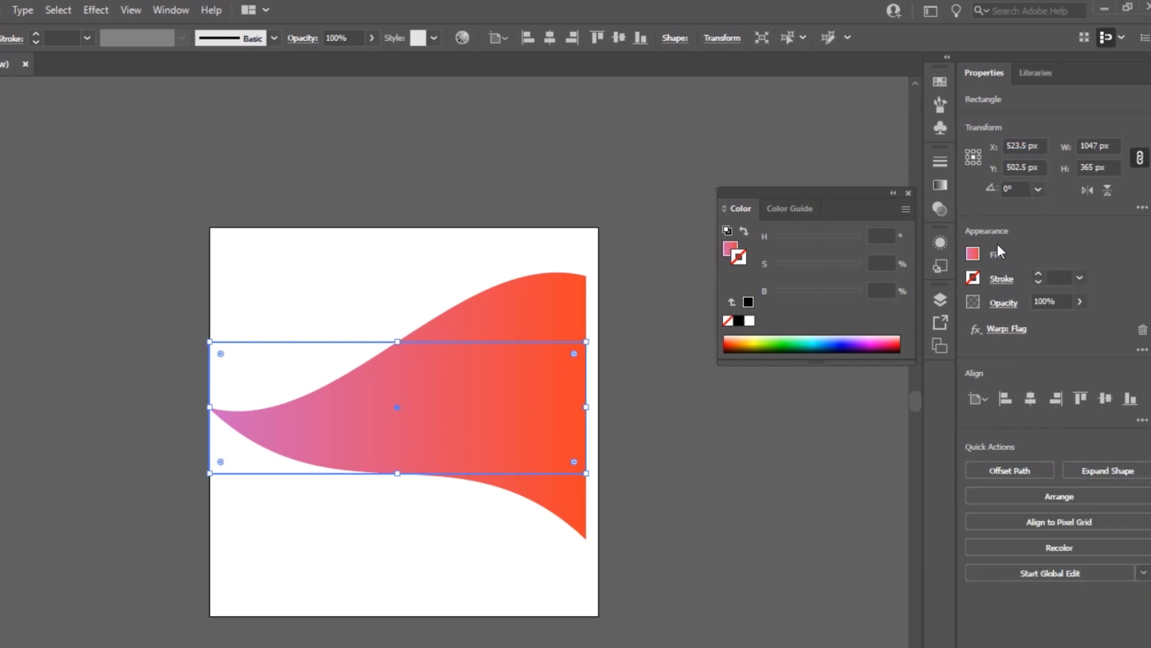
# Look at the Appearance settings that list the shape's warp effect and where they can be opened.
pyautogui.click(939, 243)
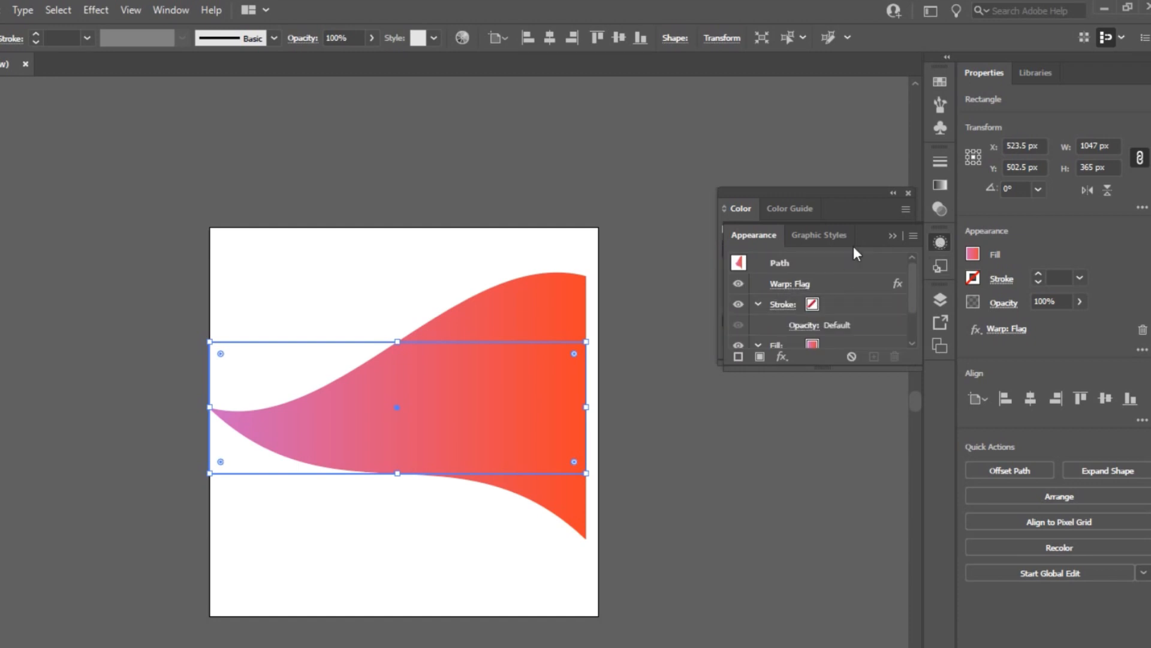
pyautogui.click(888, 234)
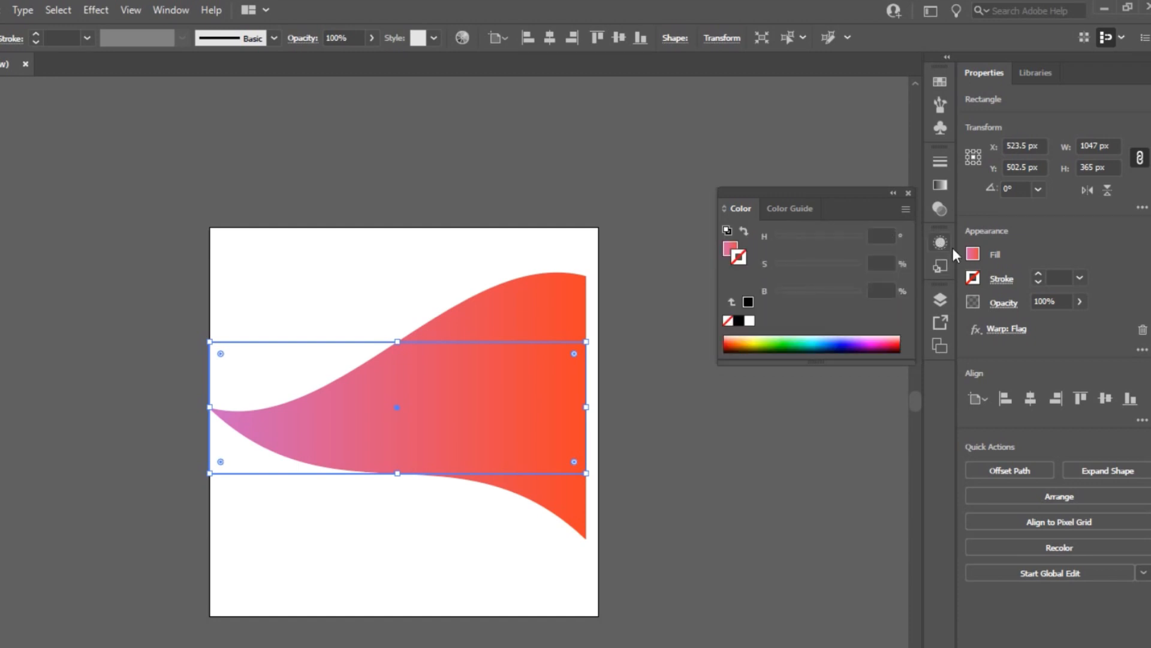
pyautogui.click(171, 12)
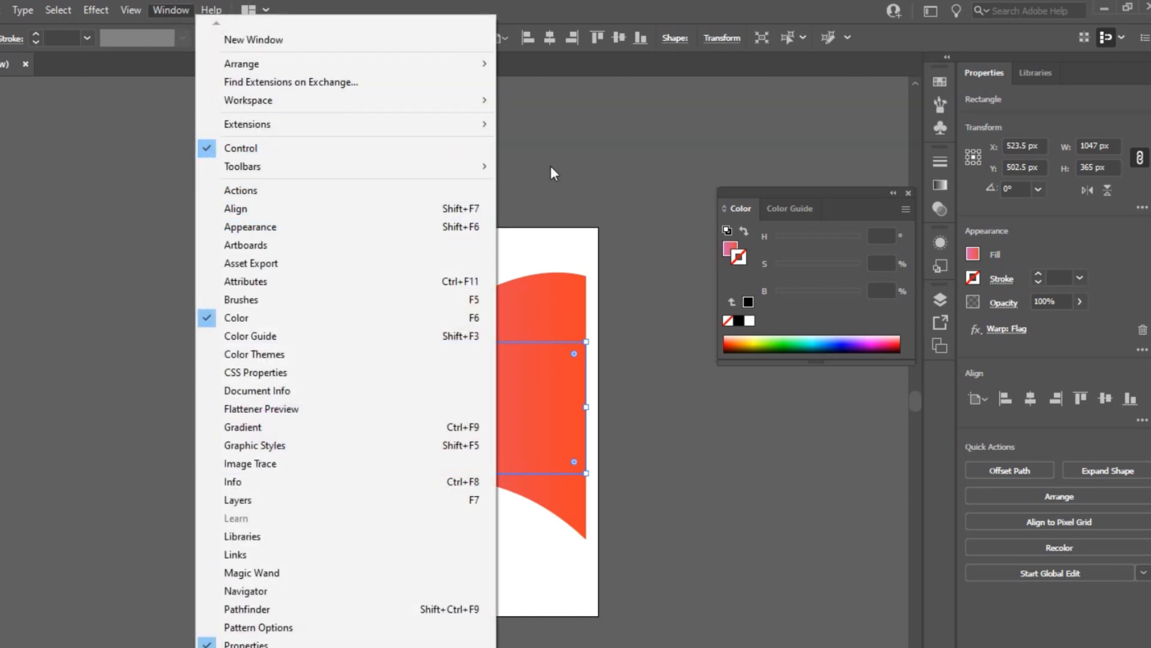
pyautogui.click(609, 168)
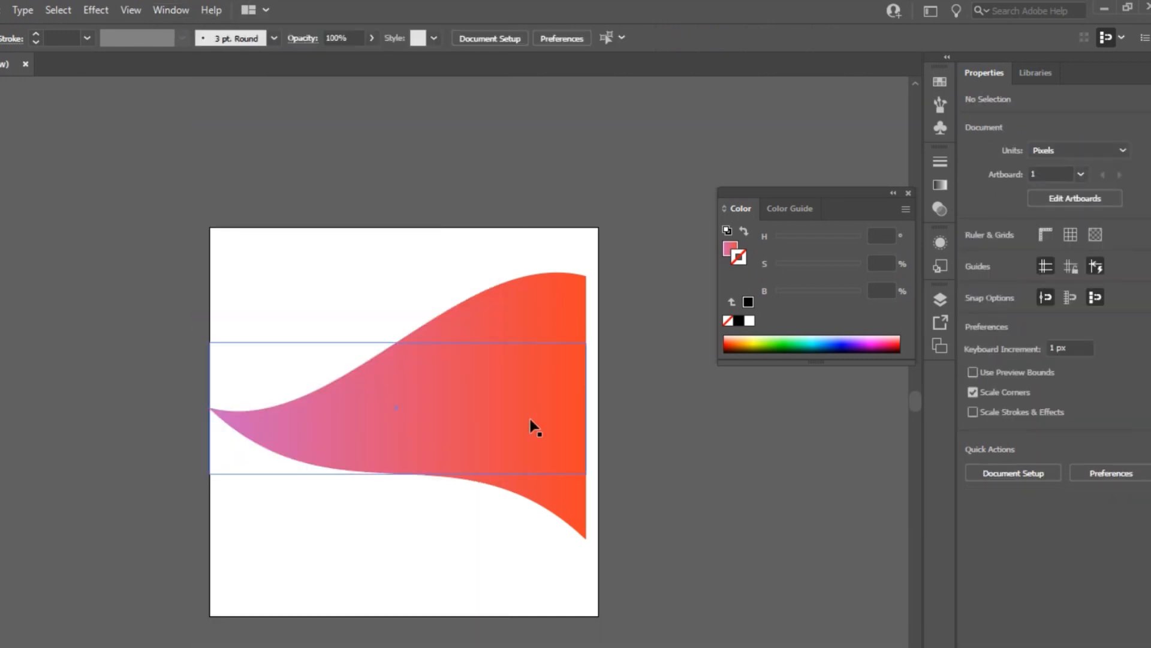
# Try rotating the shape by about 36° with its warp effect still live, and undo the rotation.
pyautogui.click(528, 403)
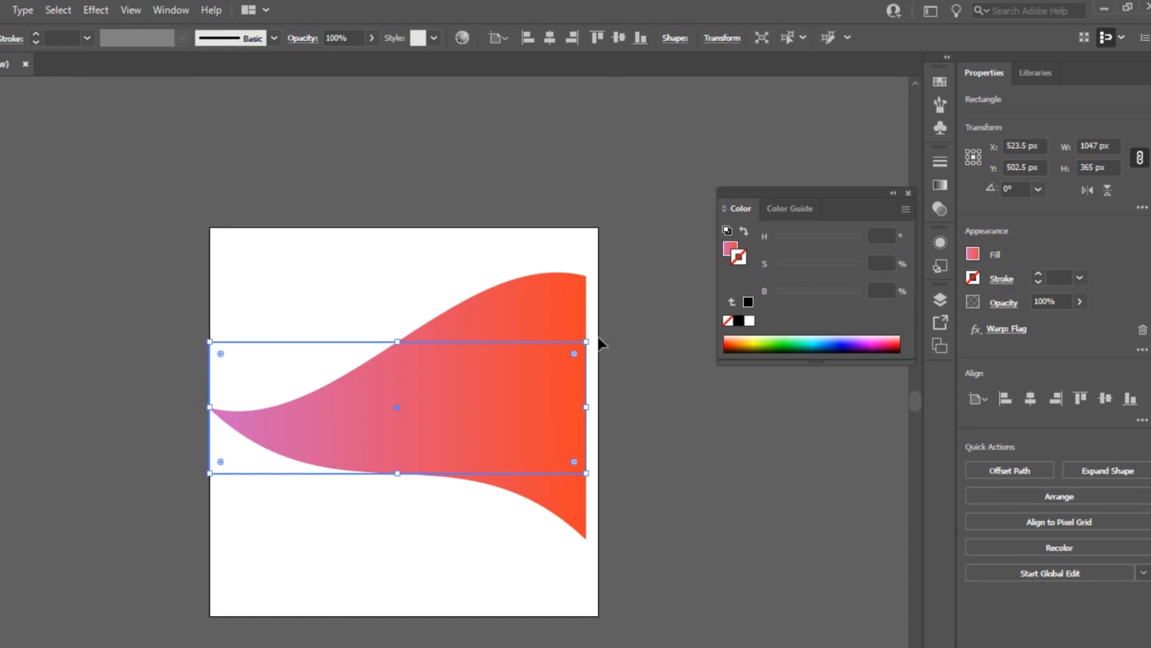
pyautogui.moveTo(597, 342); pyautogui.dragTo(513, 244)
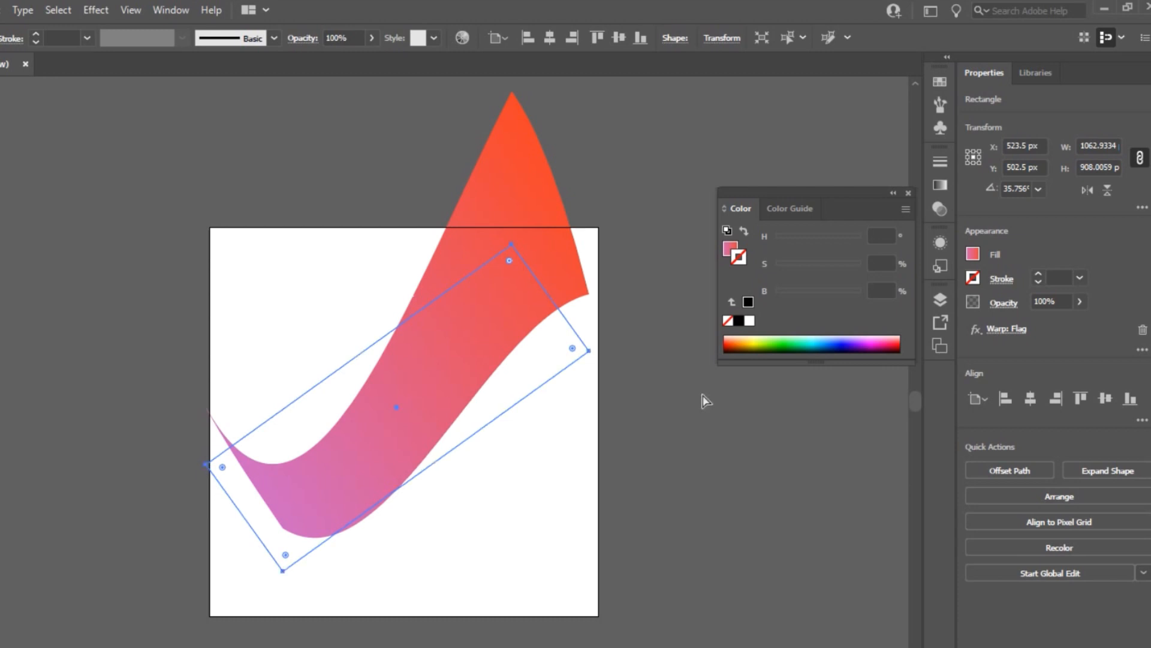
pyautogui.hotkey('ctrl', 'z')
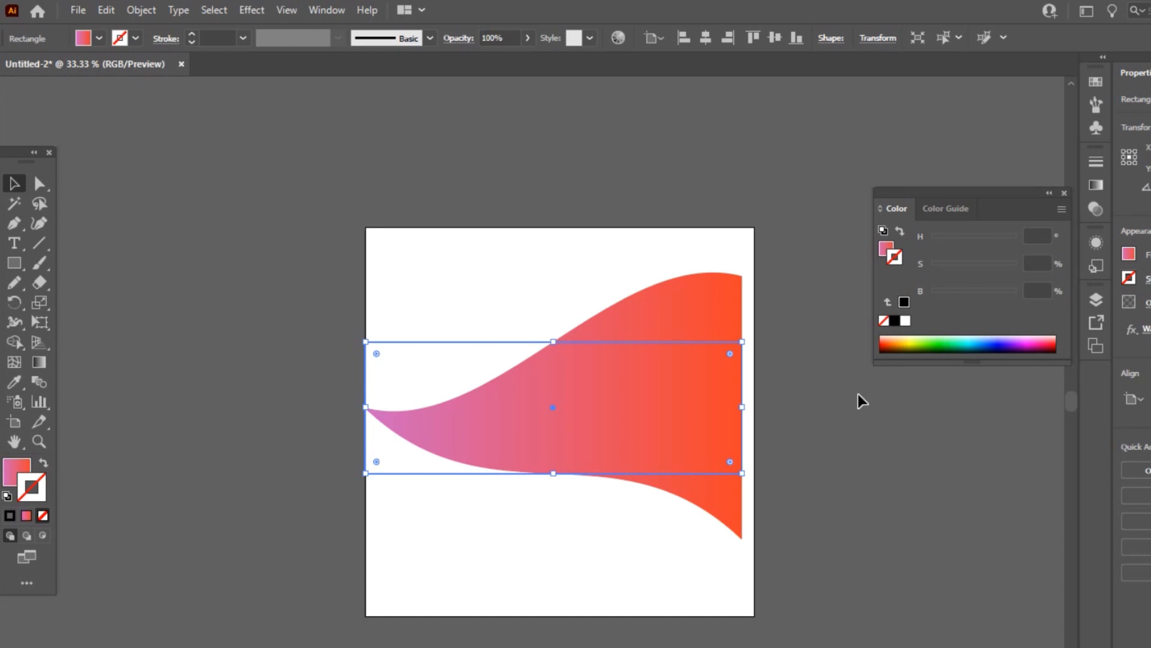
# Expand the appearance of the warped shape into a path and rotate it so its wide orange end faces up and left.
pyautogui.click(144, 10)
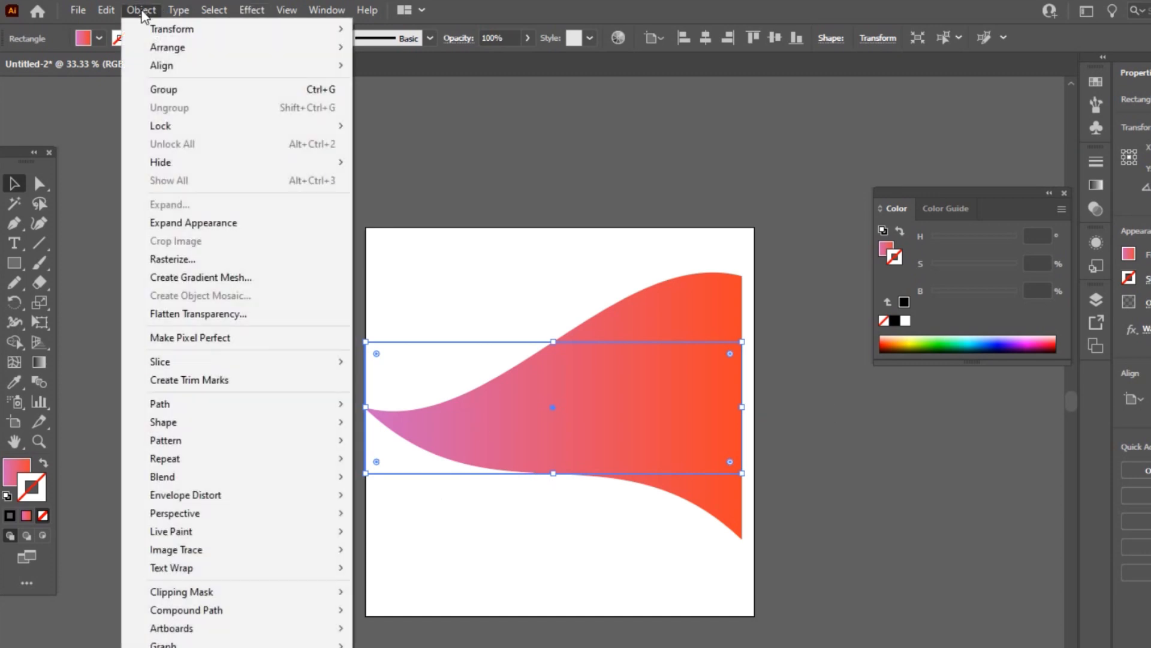
pyautogui.click(228, 224)
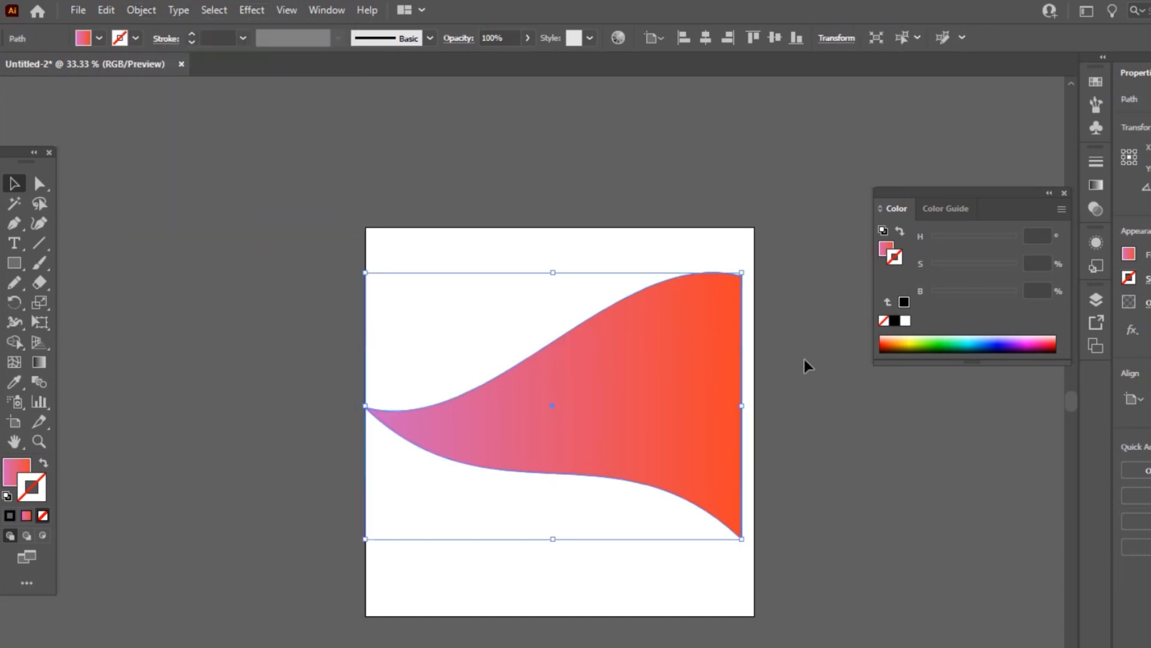
pyautogui.moveTo(755, 280); pyautogui.dragTo(393, 170)
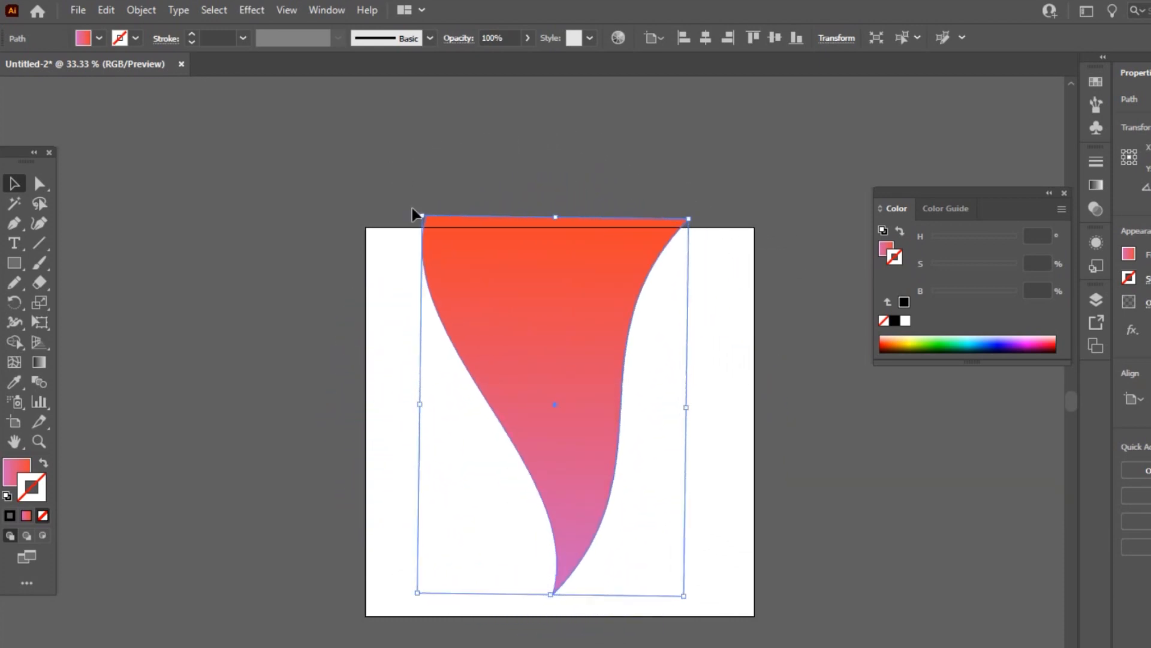
pyautogui.moveTo(425, 211); pyautogui.dragTo(378, 321)
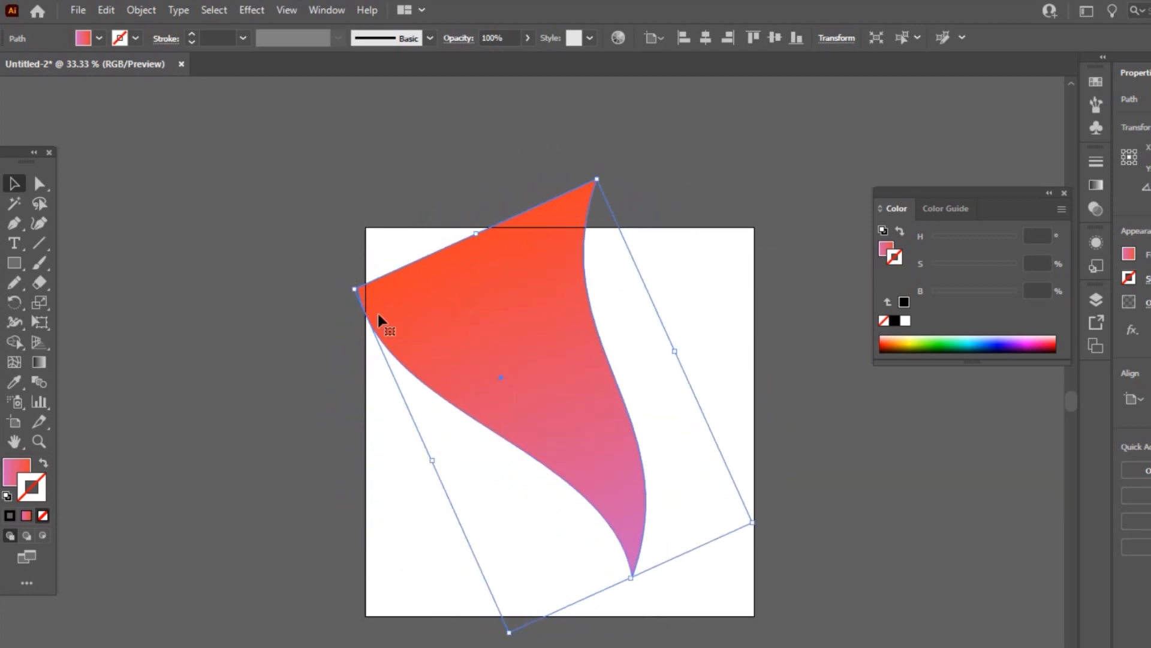
# Move the shape partly past the artboard's upper-left corner and rotate it so the pink tip points to the lower right.
pyautogui.moveTo(547, 390); pyautogui.dragTo(495, 338)
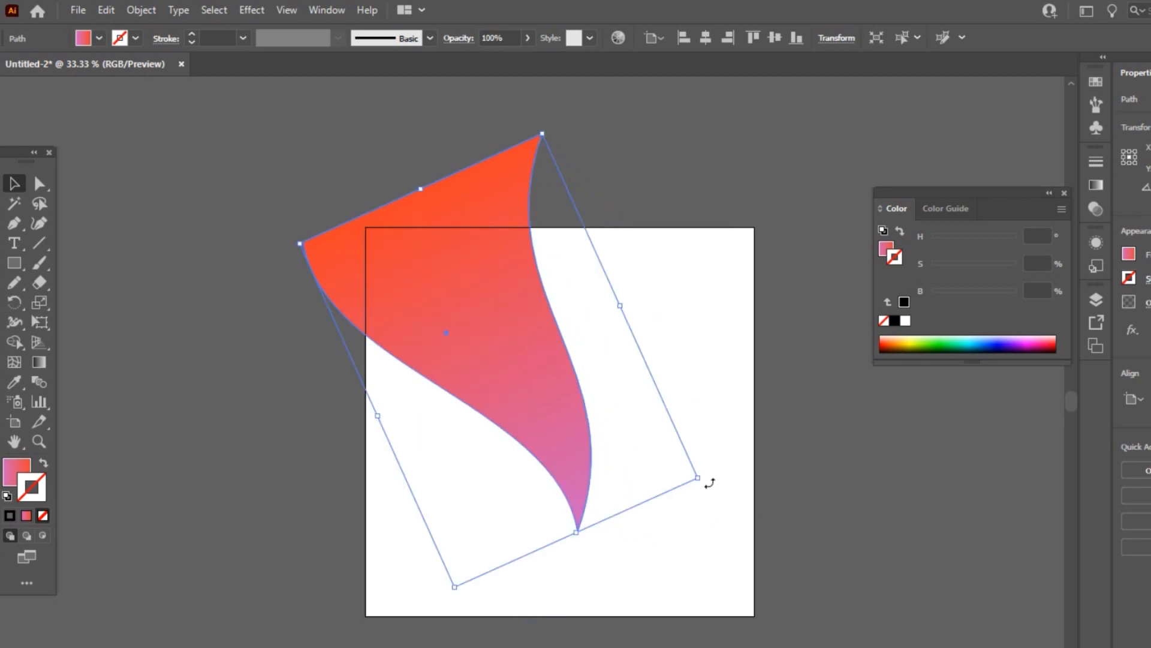
pyautogui.moveTo(713, 484); pyautogui.dragTo(737, 454)
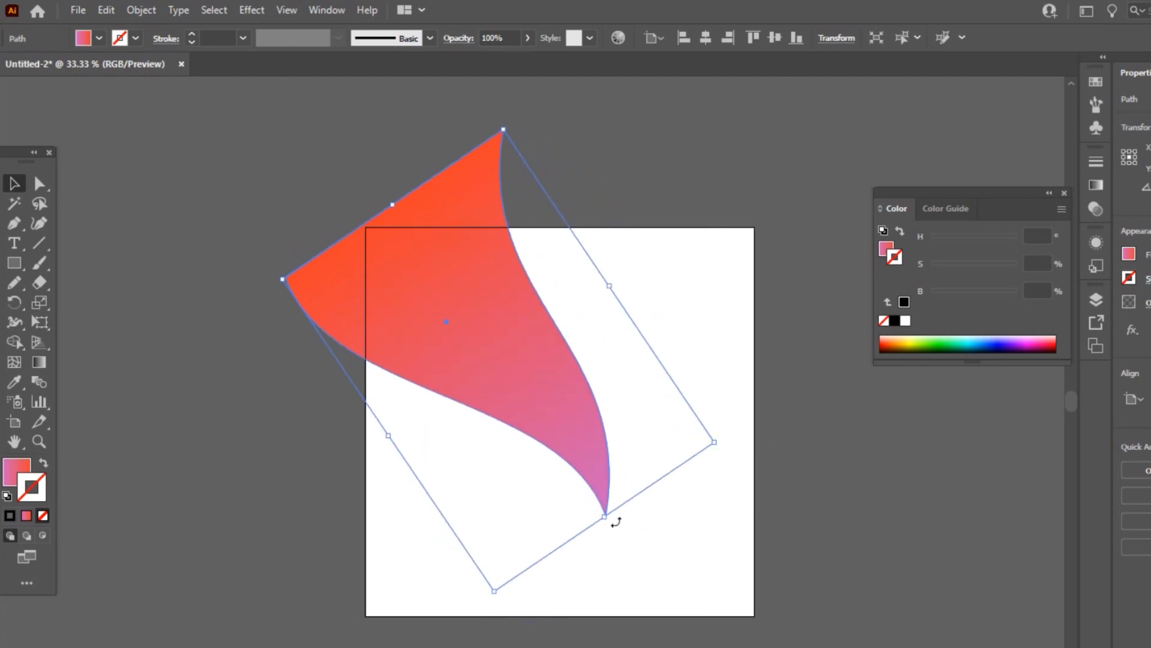
pyautogui.moveTo(614, 523); pyautogui.dragTo(628, 531)
pyautogui.moveTo(615, 471); pyautogui.dragTo(616, 465)
pyautogui.click(843, 536)
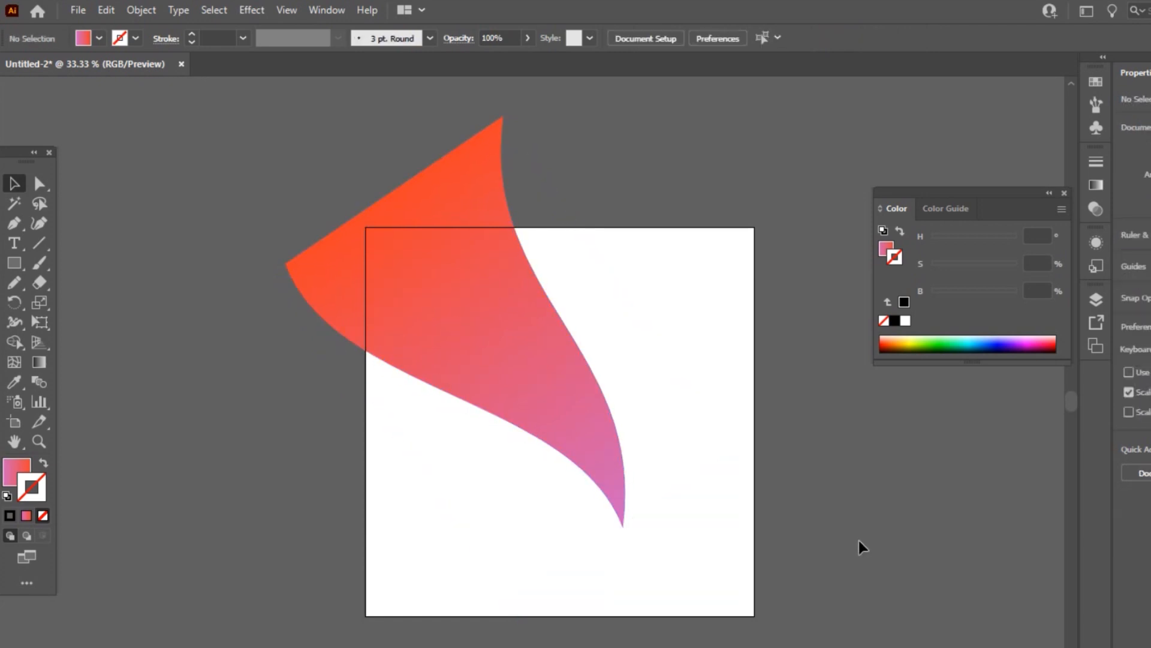
# Paste the copied black genie lamp, scale it down slightly and place its spout under the shape's pink tip.
pyautogui.hotkey('ctrl', 'v')
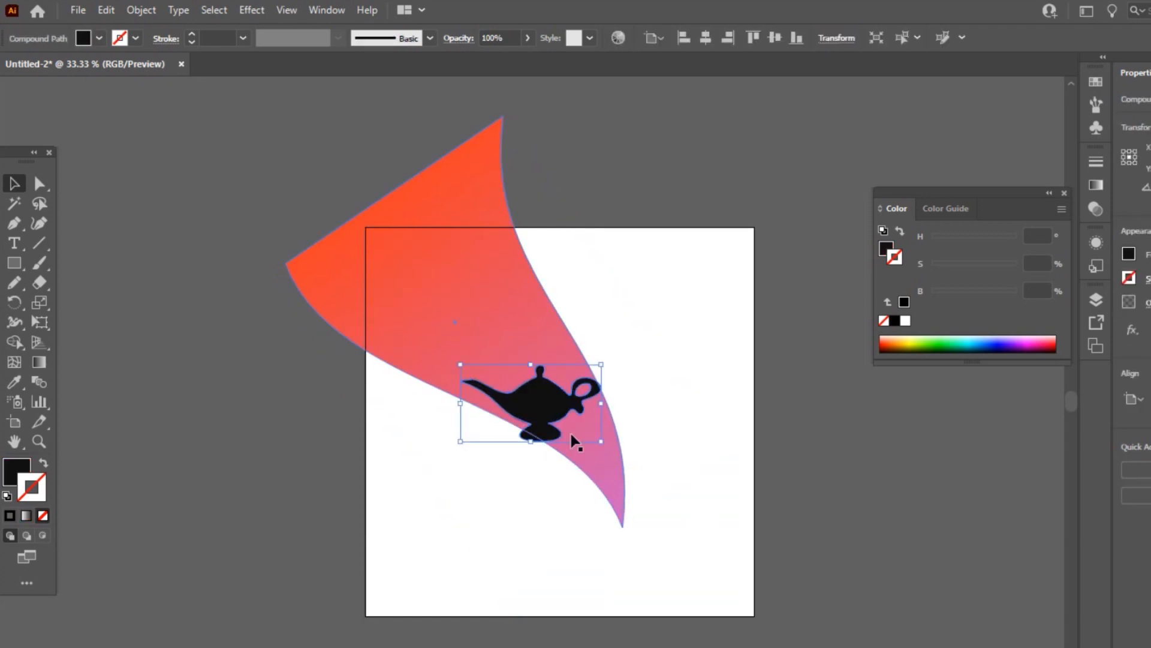
pyautogui.moveTo(560, 428); pyautogui.dragTo(689, 566)
pyautogui.moveTo(758, 526); pyautogui.dragTo(744, 533)
pyautogui.moveTo(699, 577); pyautogui.dragTo(696, 562)
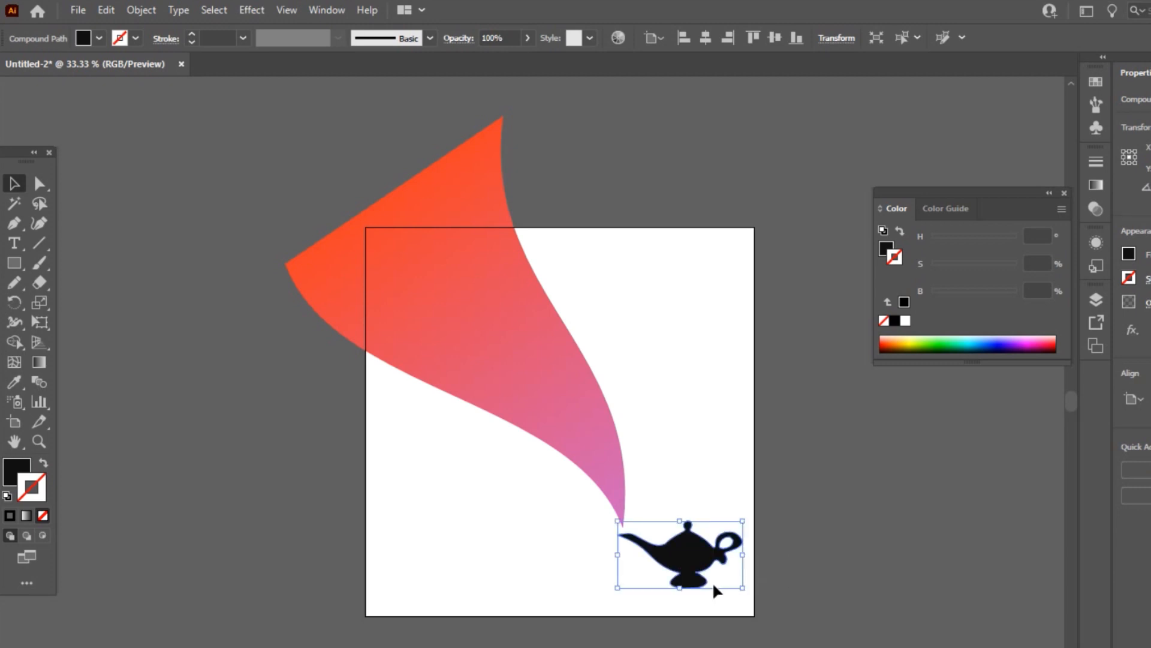
# Nudge the genie lamp slightly up and to the right so its spout meets the shape's pink tip, and deselect it.
pyautogui.press('Up')
pyautogui.press('Up')
pyautogui.press('Up')
pyautogui.press('Right')
pyautogui.press('Right')
pyautogui.press('Right')
pyautogui.press('Right')
pyautogui.press('Right')
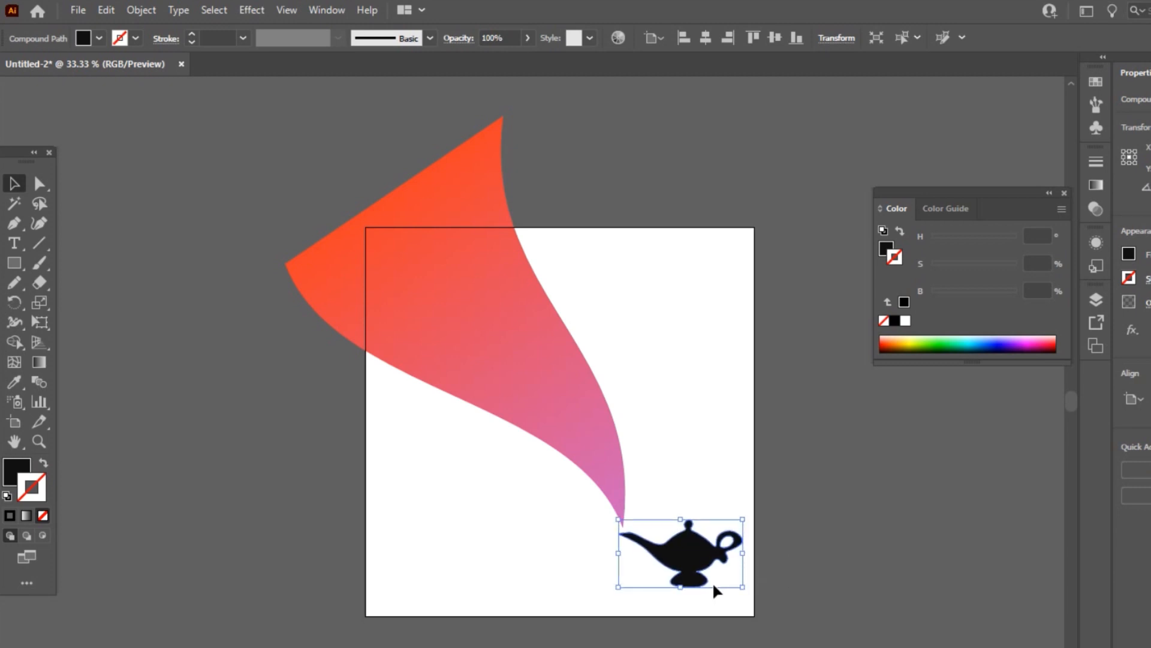
pyautogui.click(809, 529)
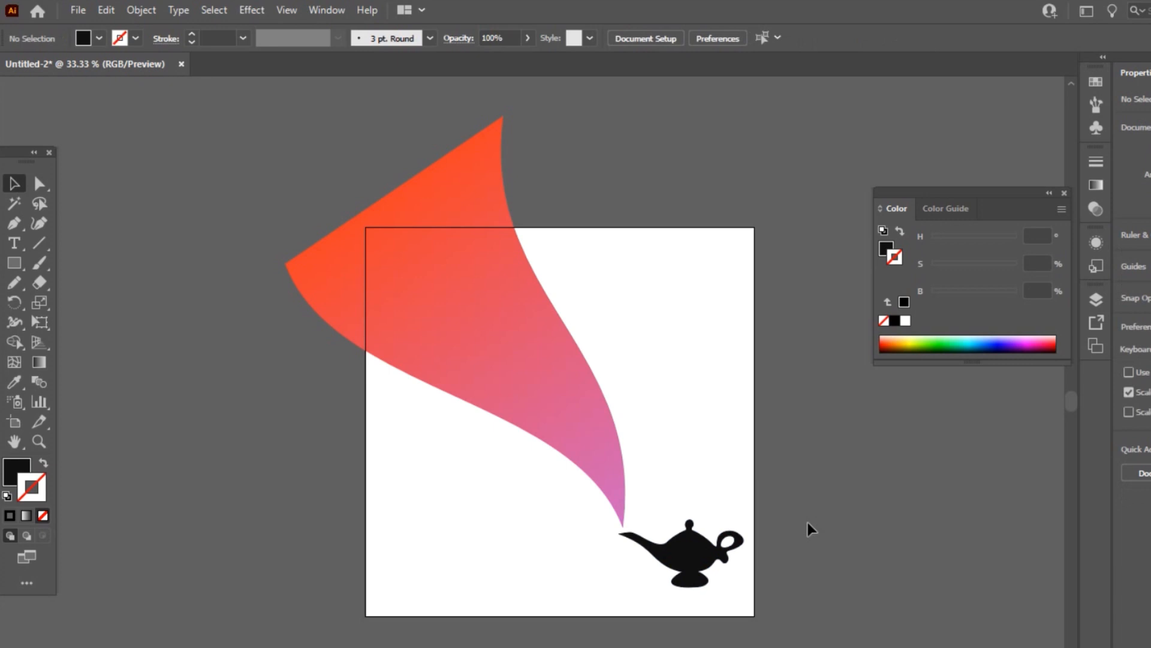
# Draw a rectangle covering the whole artboard and send it behind the smoke shape and the lamp.
pyautogui.click(24, 259)
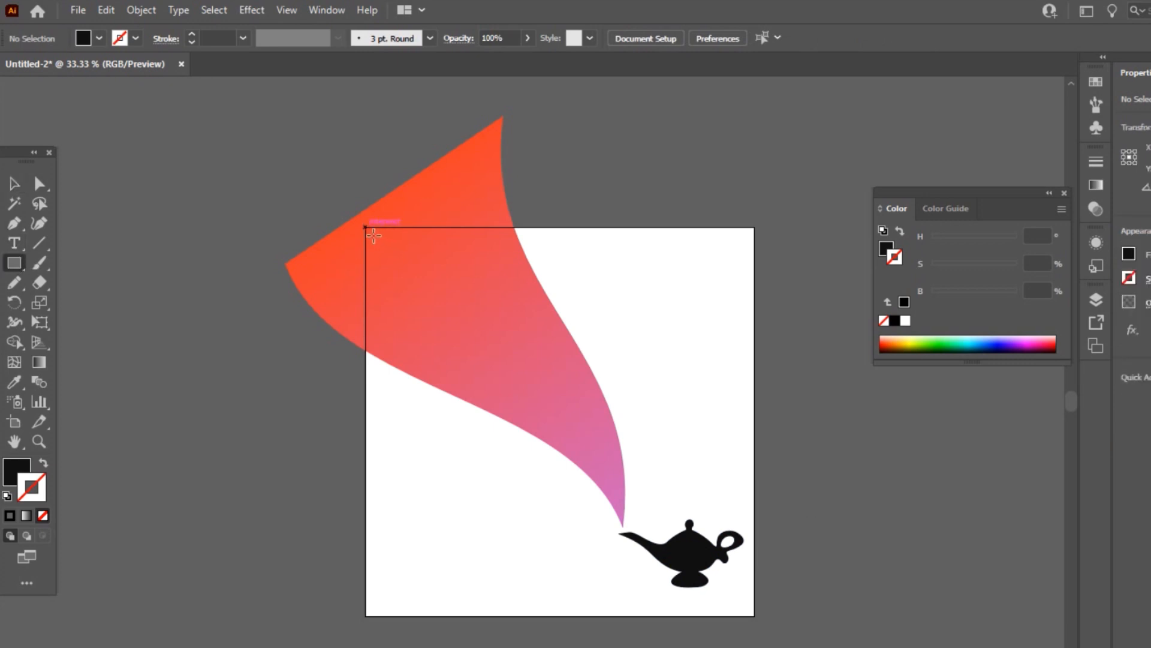
pyautogui.moveTo(366, 228); pyautogui.dragTo(763, 623)
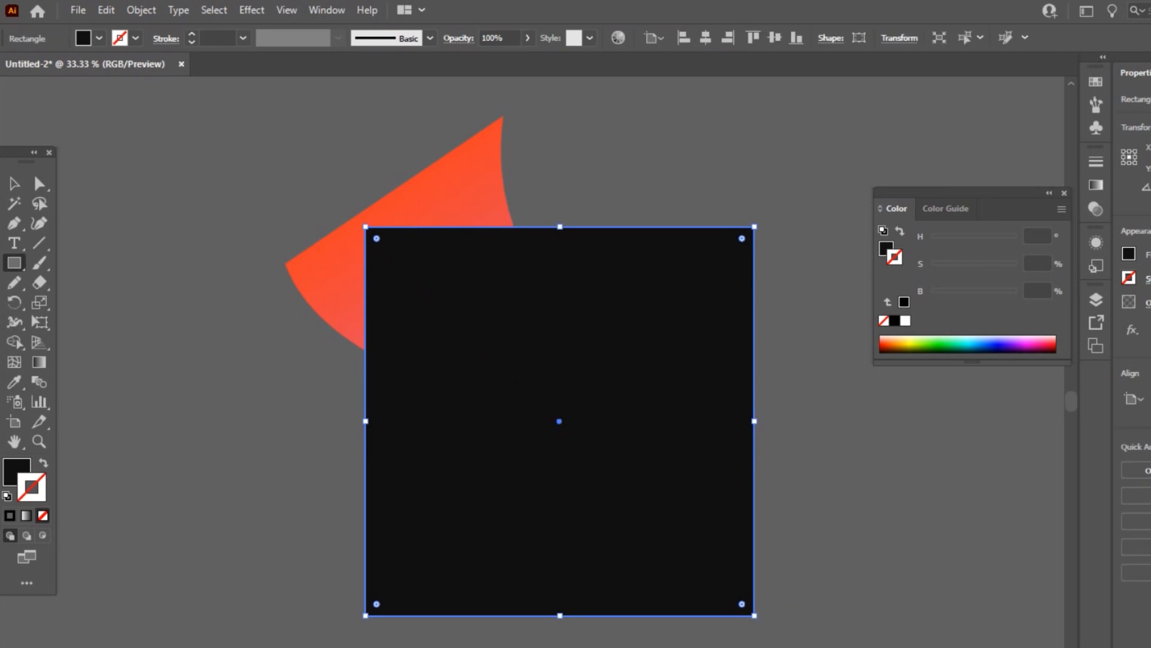
pyautogui.hotkey('ctrl', 'shift', '[')
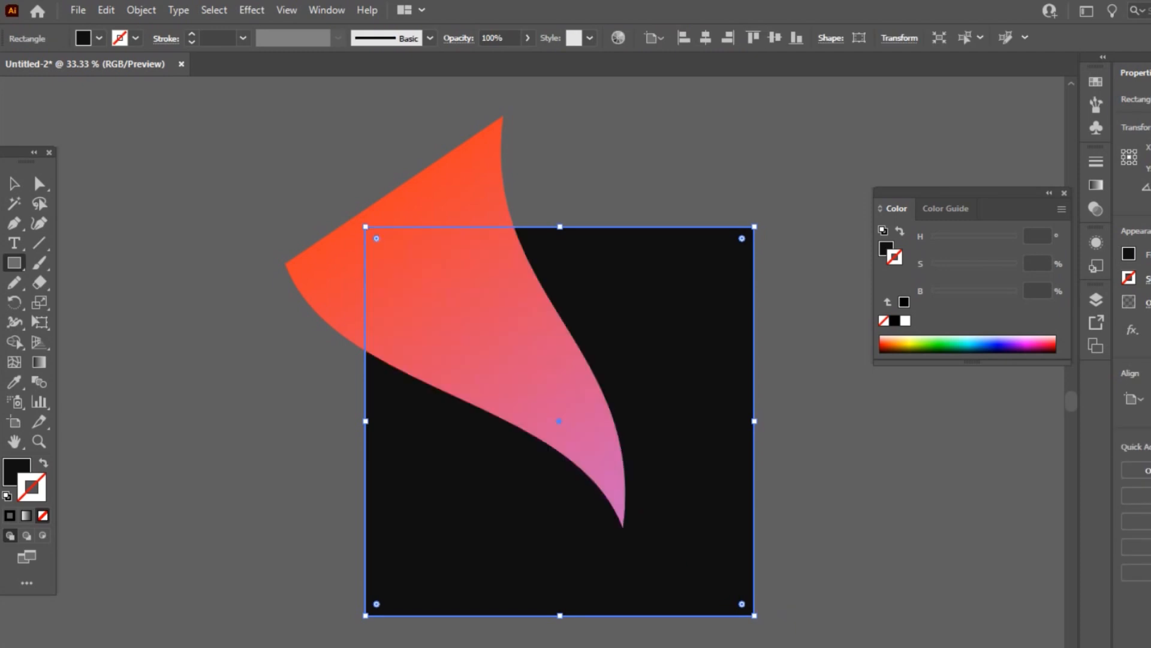
# Fill the background rectangle with light cyan (H 181.1, S 63.92, B 100) and remove its stroke.
pyautogui.click(979, 348)
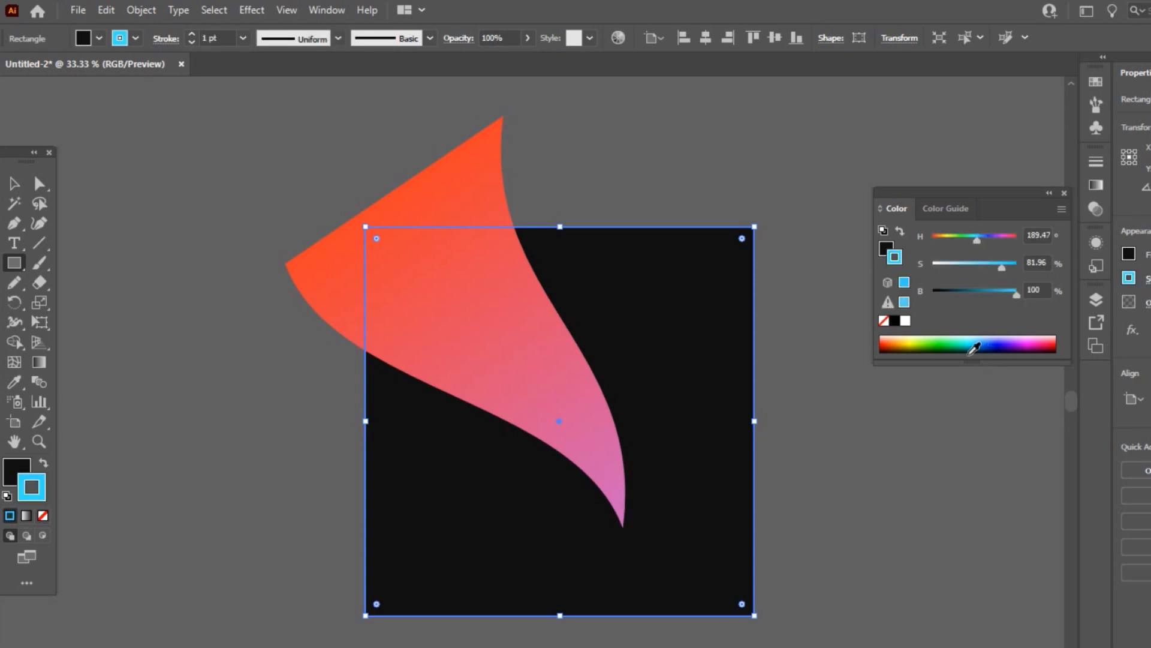
pyautogui.moveTo(974, 349); pyautogui.dragTo(972, 346)
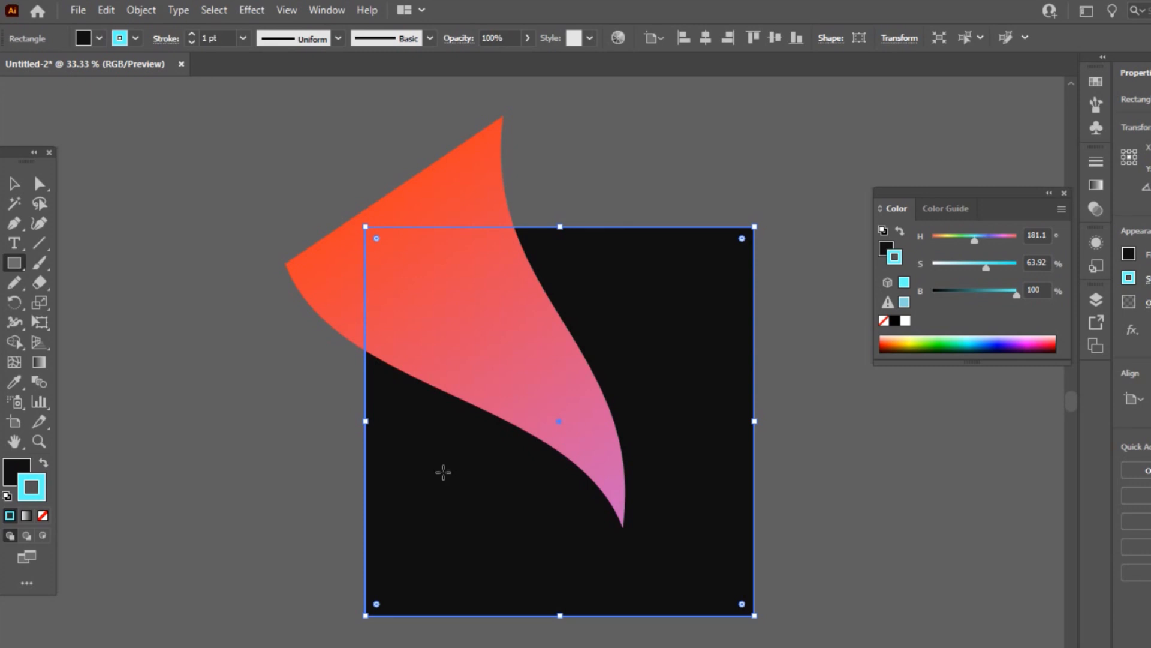
pyautogui.click(44, 463)
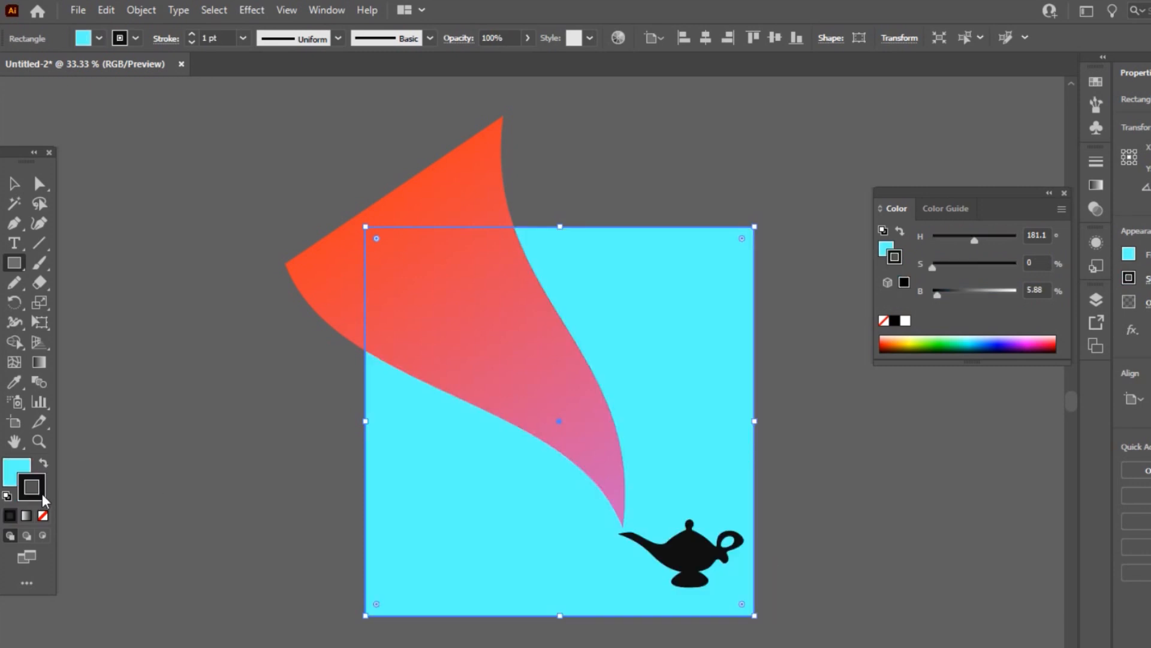
pyautogui.click(43, 515)
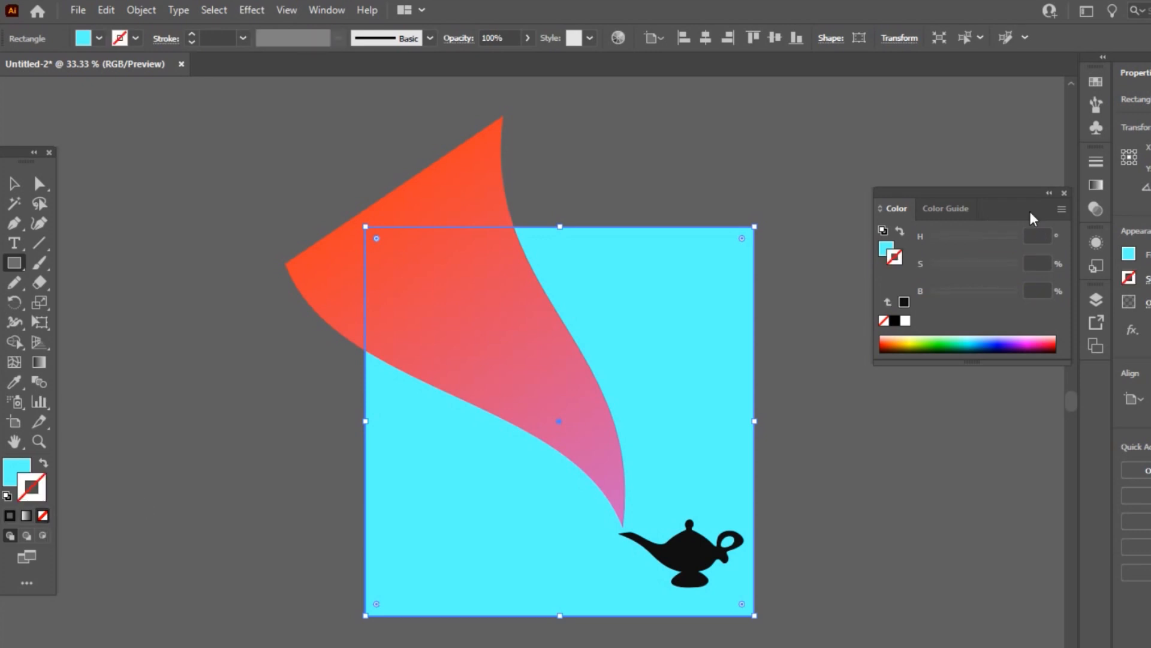
# Add the text "20% OFF", enlarge it to about 130 pt and place it over the middle of the smoke shape.
pyautogui.click(14, 183)
pyautogui.click(14, 243)
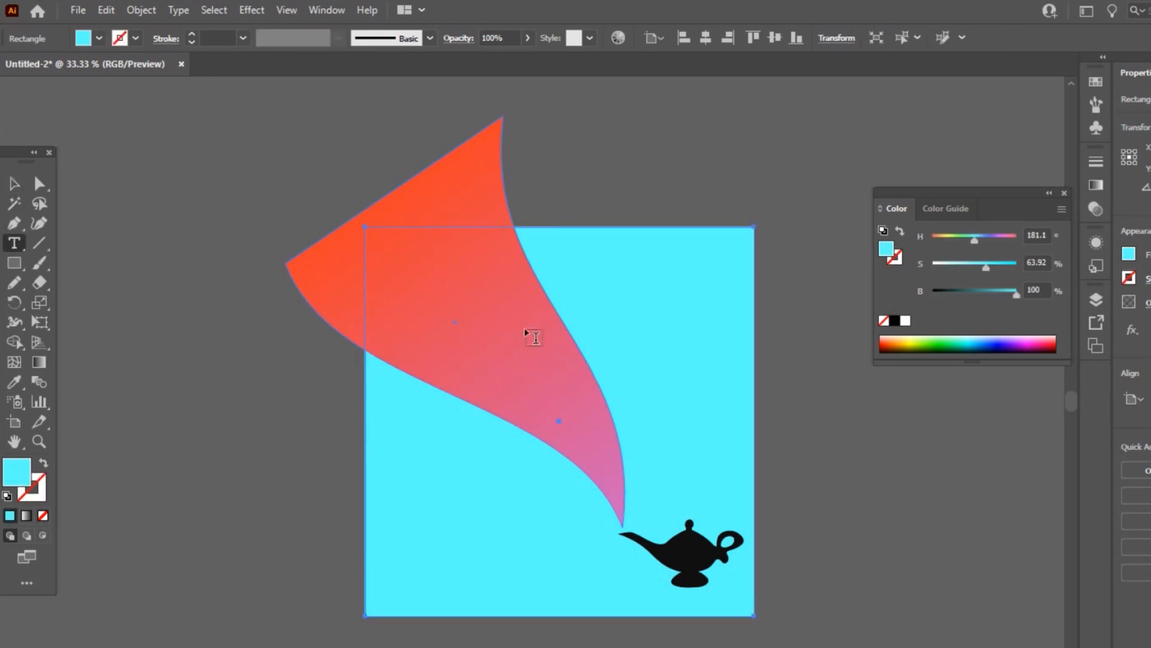
pyautogui.click(792, 440)
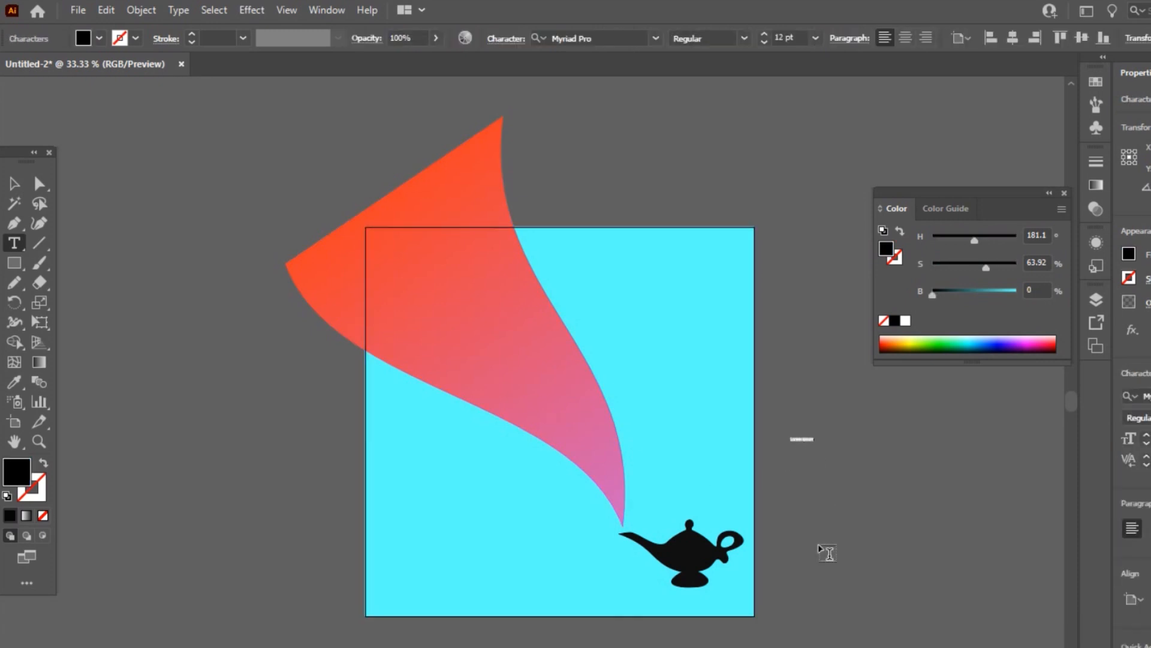
pyautogui.press('BackSpace')
pyautogui.write('GENI')
pyautogui.click(14, 182)
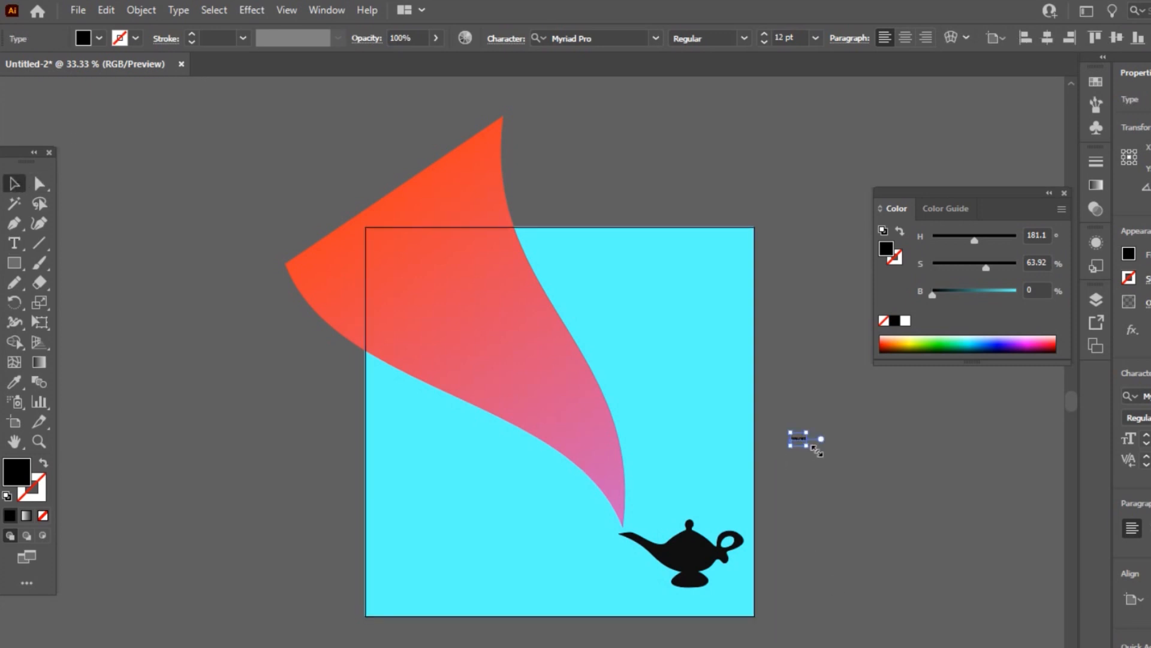
pyautogui.moveTo(807, 446); pyautogui.dragTo(972, 548)
pyautogui.moveTo(917, 486); pyautogui.dragTo(522, 376)
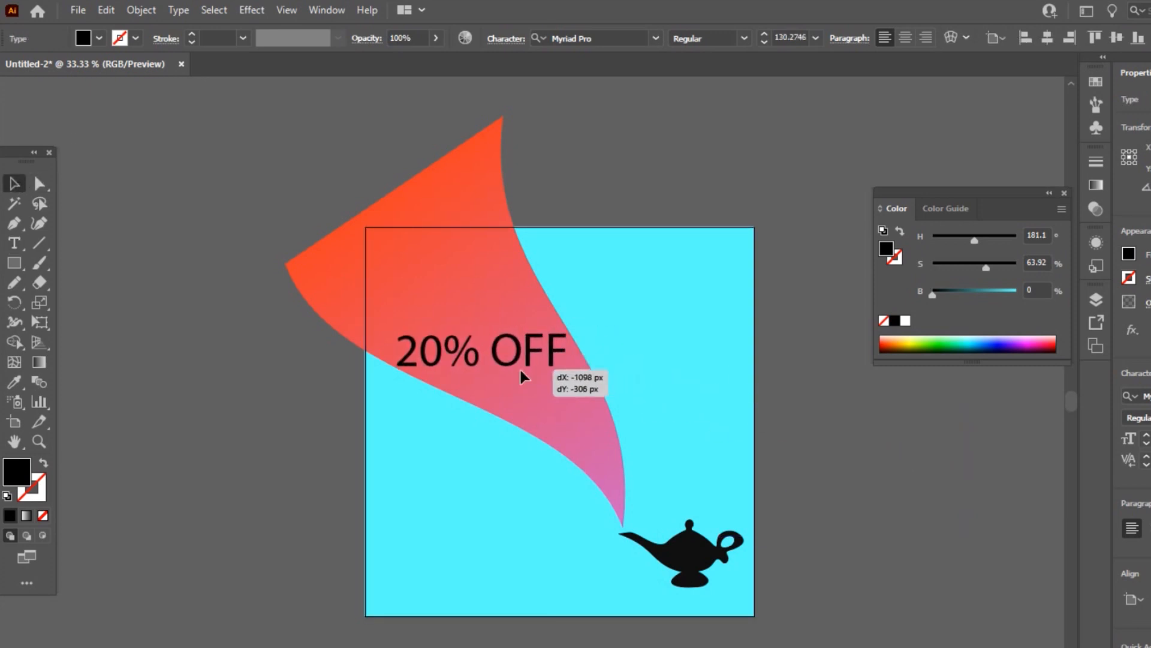
# Fill the "20% OFF" text with white and set its font to Roboto Black.
pyautogui.doubleClick(18, 472)
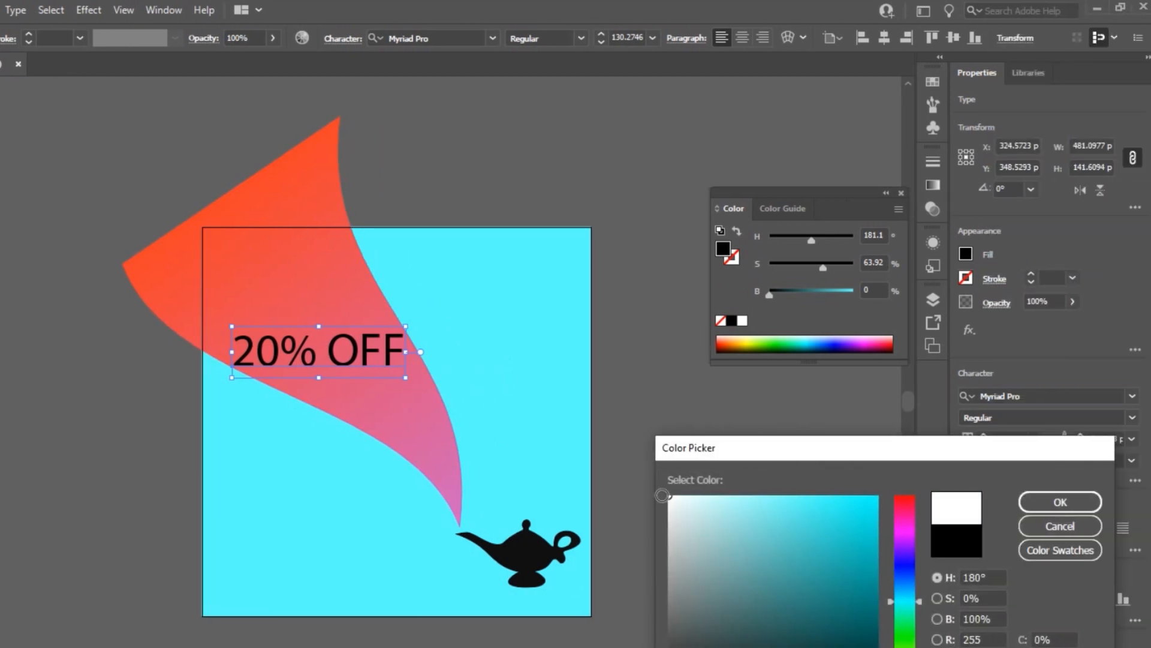
pyautogui.click(1060, 502)
pyautogui.click(1029, 398)
pyautogui.write('r')
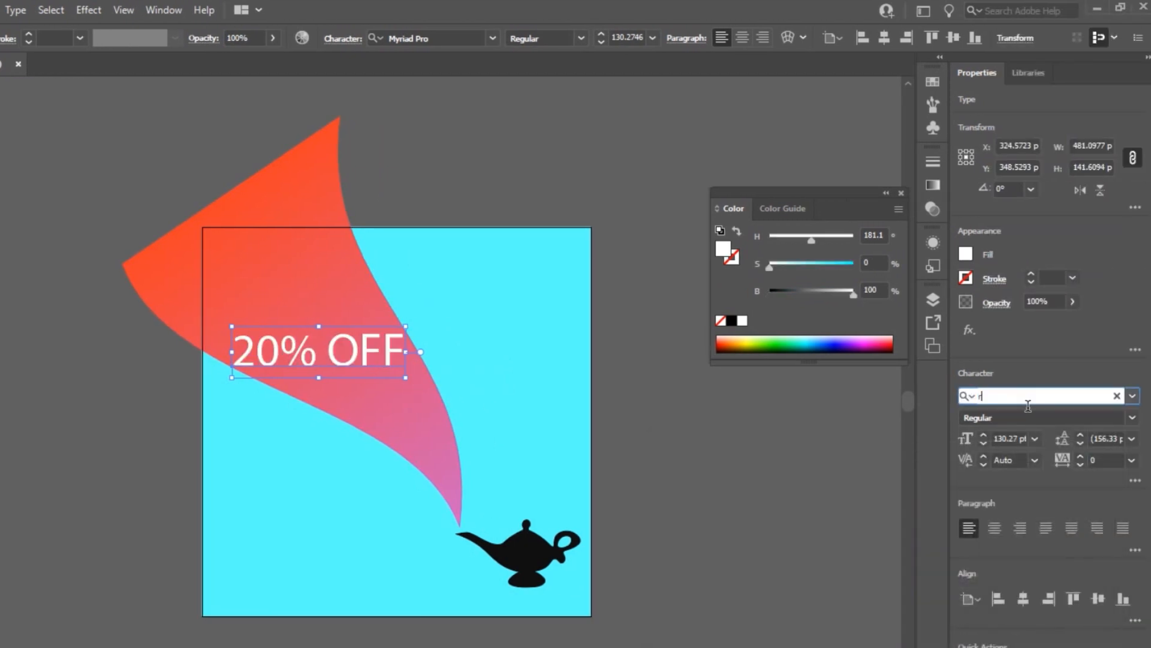
pyautogui.write('obo')
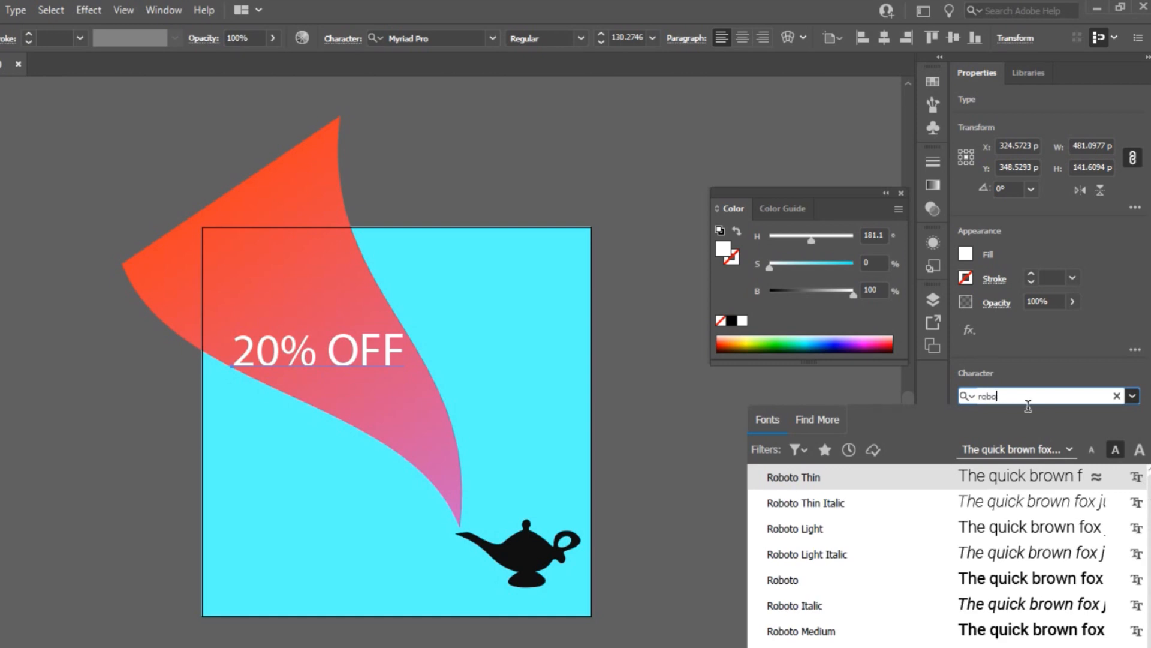
pyautogui.write('to')
pyautogui.scroll(-1, 1084, 580)
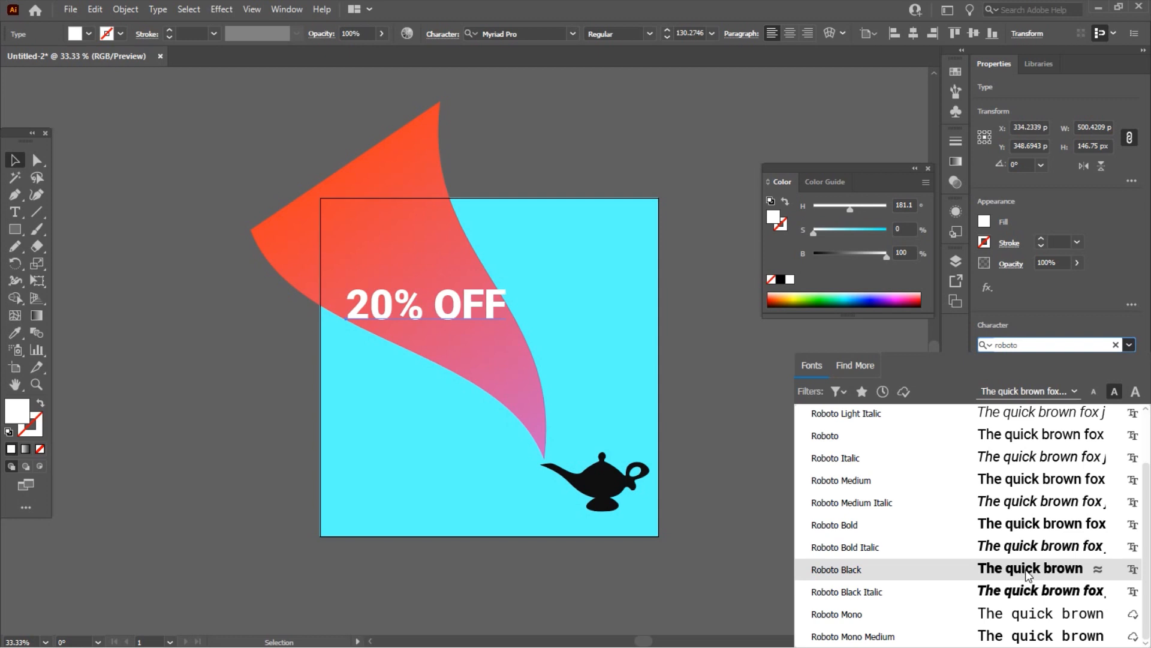
pyautogui.click(1030, 578)
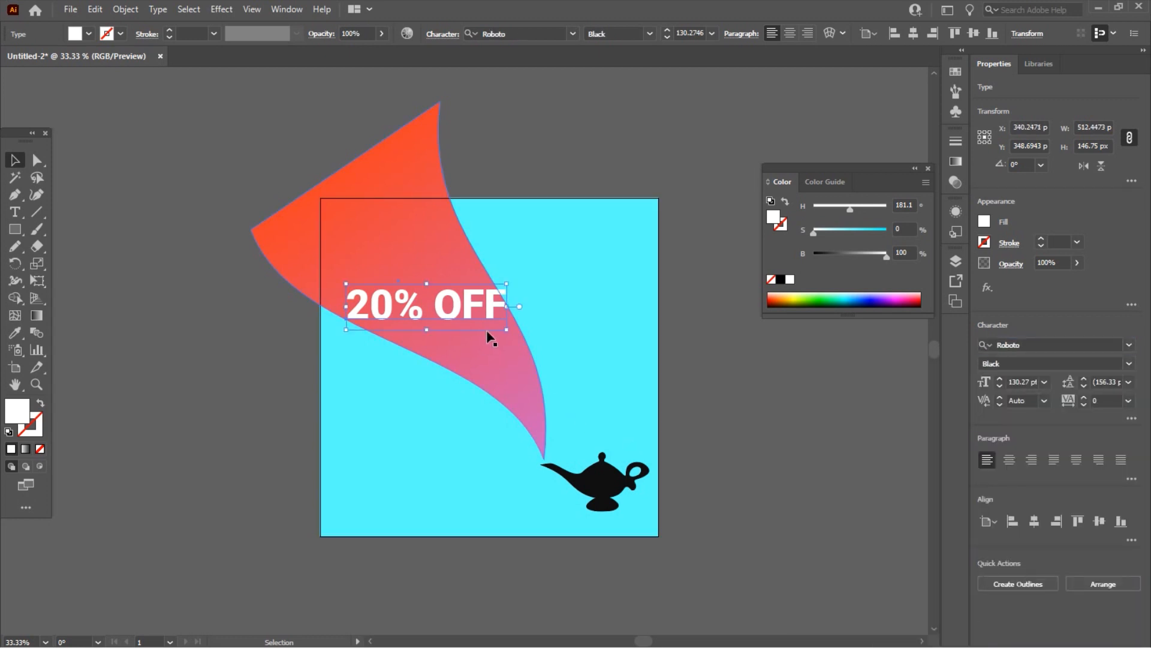
# Scale the "20% OFF" text down to about 123 pt and apply a Warp effect with the Shell Lower style.
pyautogui.moveTo(511, 335); pyautogui.dragTo(500, 330)
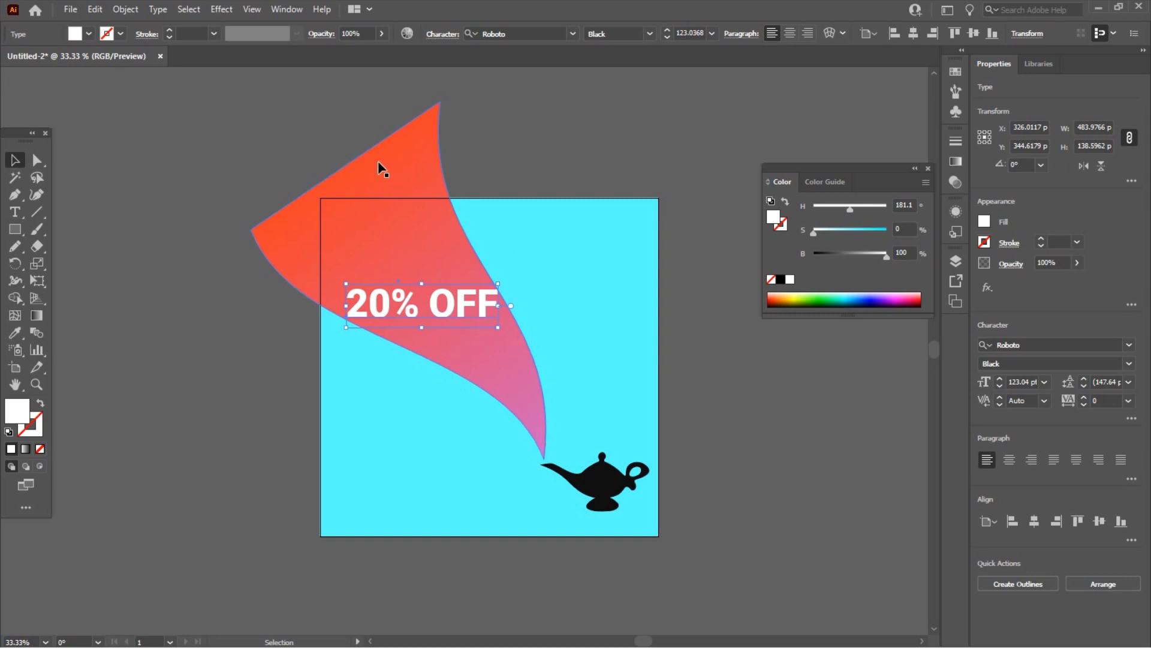
pyautogui.click(223, 10)
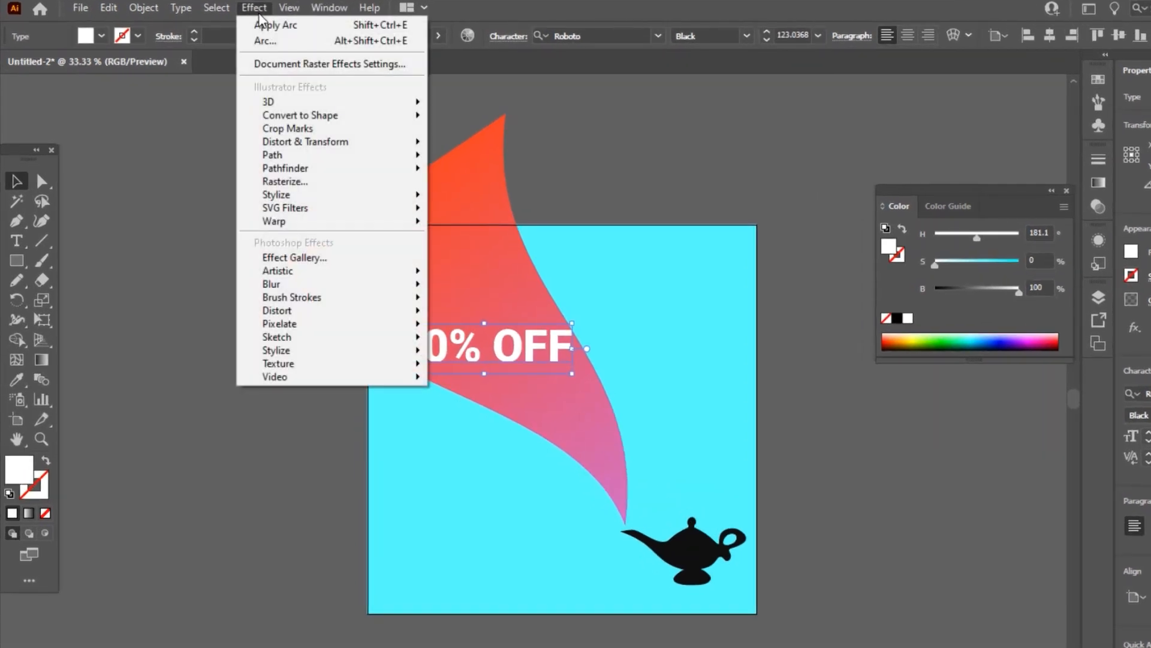
pyautogui.moveTo(390, 221)
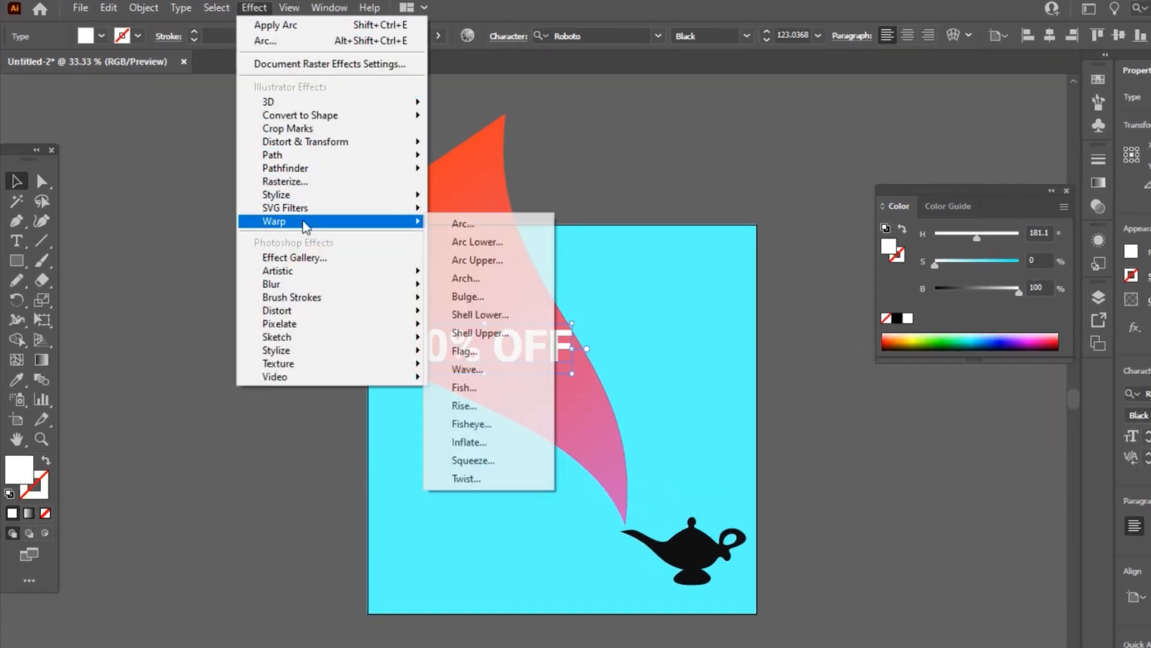
pyautogui.click(511, 242)
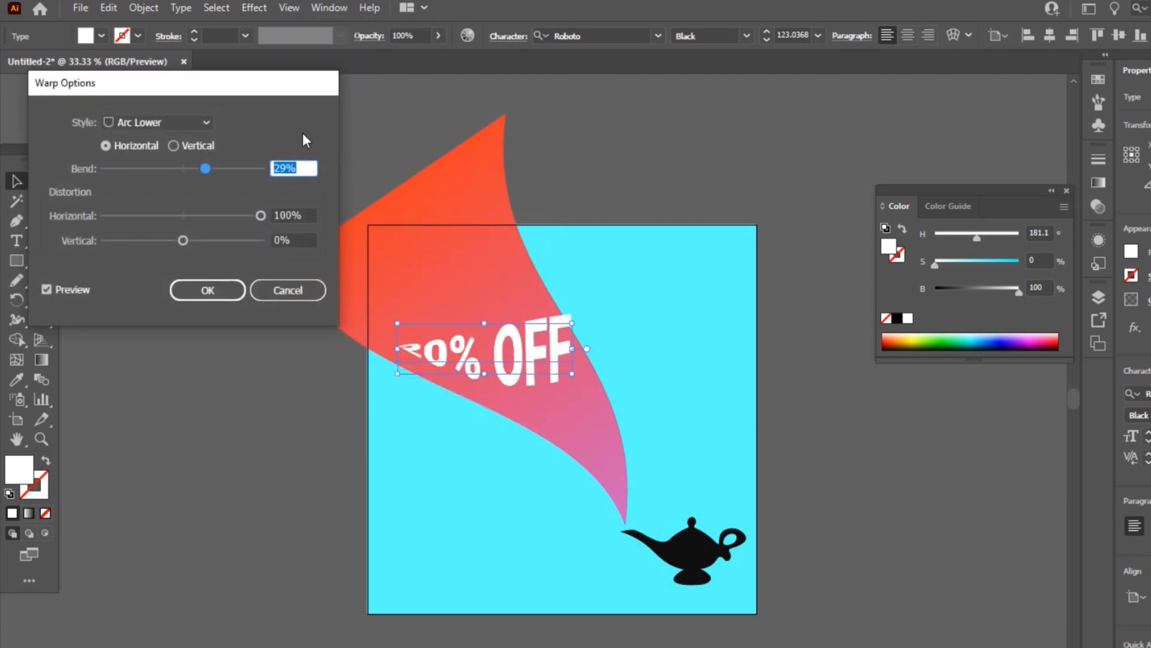
pyautogui.click(180, 124)
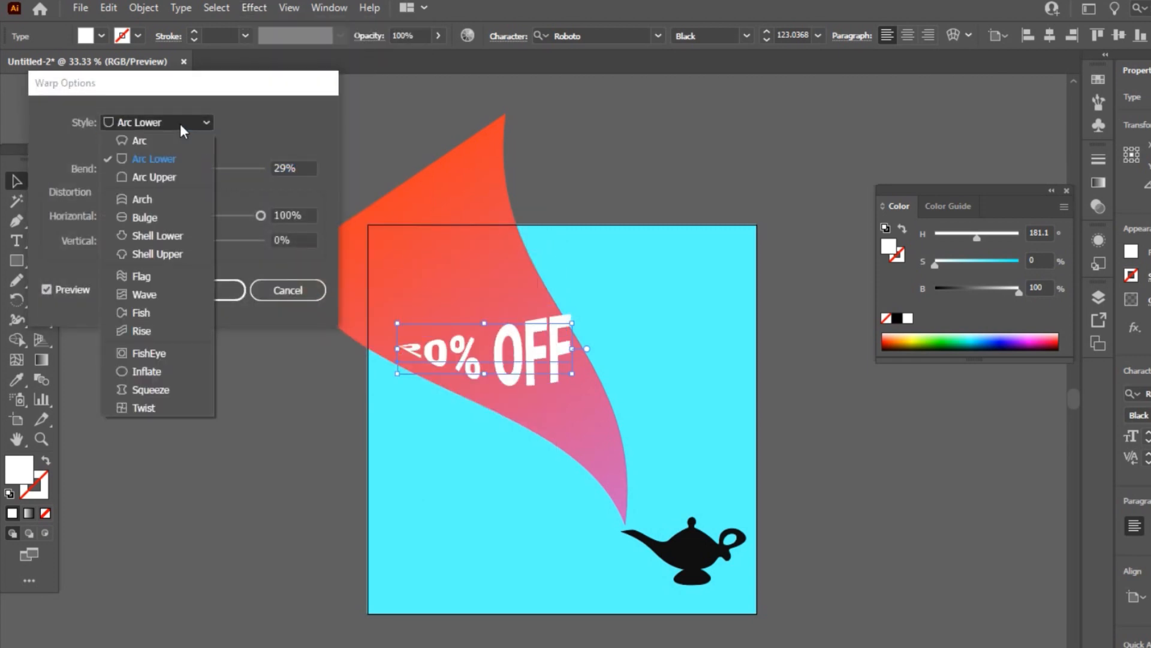
pyautogui.click(174, 238)
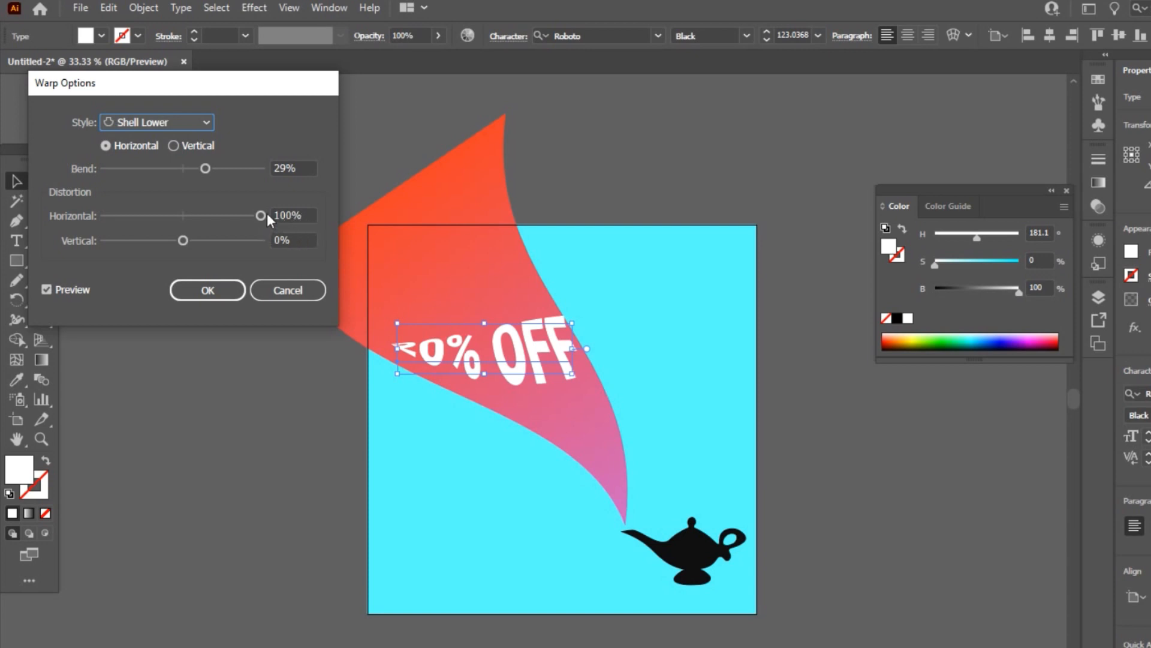
# Set the text warp's horizontal distortion to 0% and its bend to 22%, and apply it.
pyautogui.moveTo(258, 217); pyautogui.dragTo(183, 219)
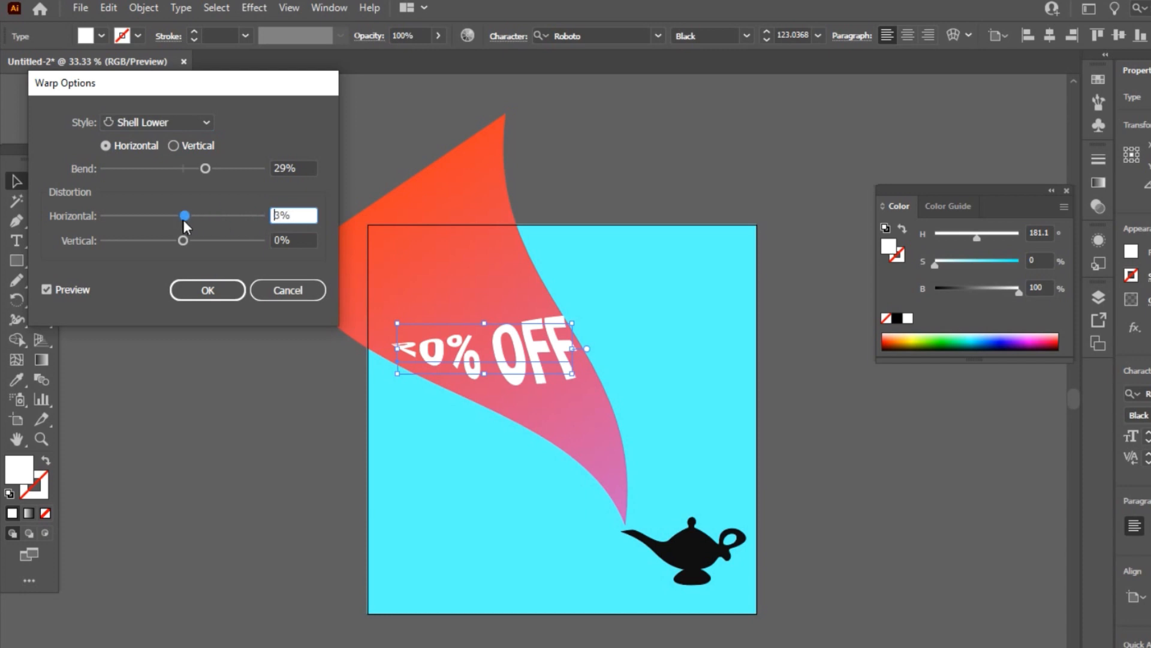
pyautogui.doubleClick(279, 217)
pyautogui.write('0')
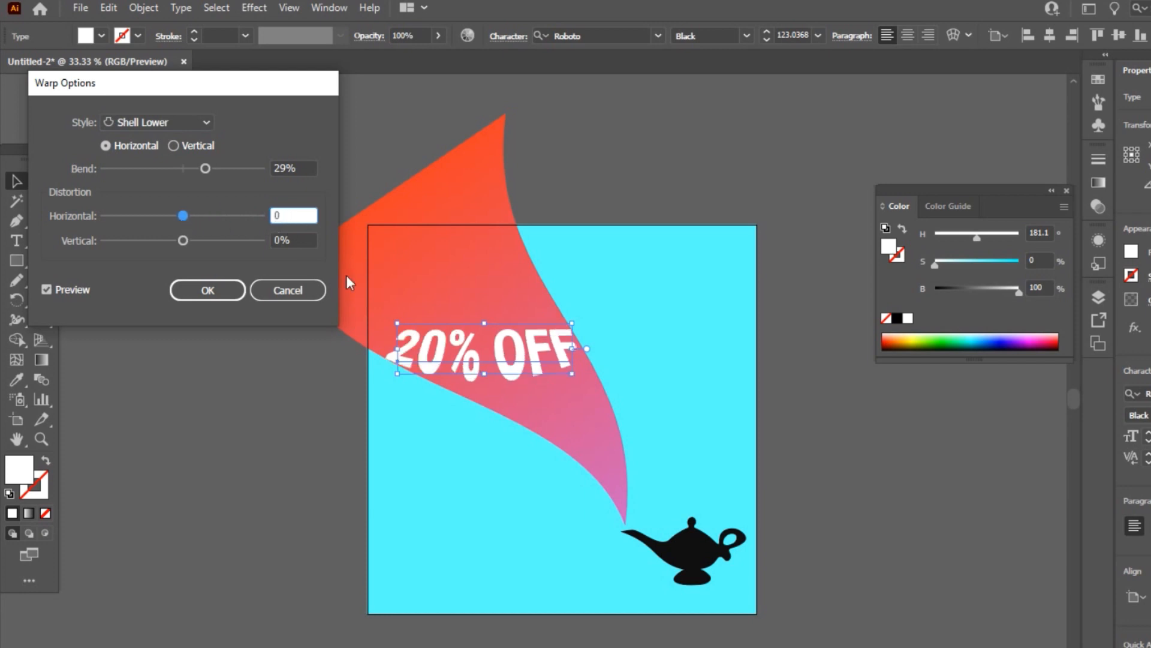
pyautogui.click(298, 173)
pyautogui.moveTo(205, 170); pyautogui.dragTo(199, 171)
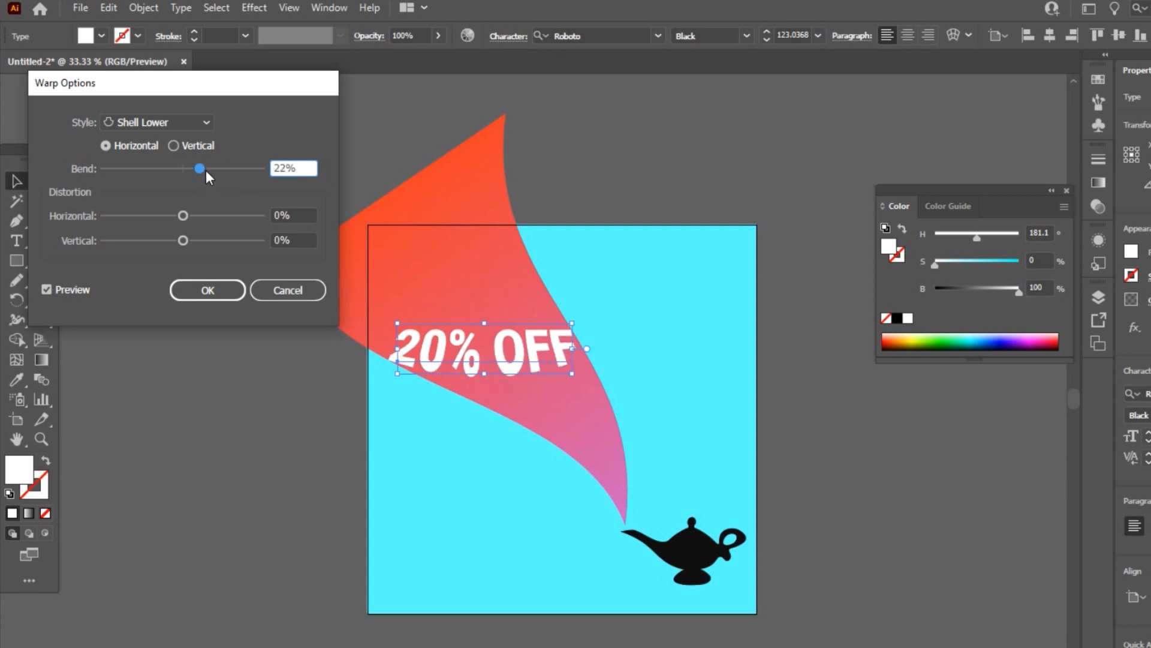
pyautogui.click(228, 290)
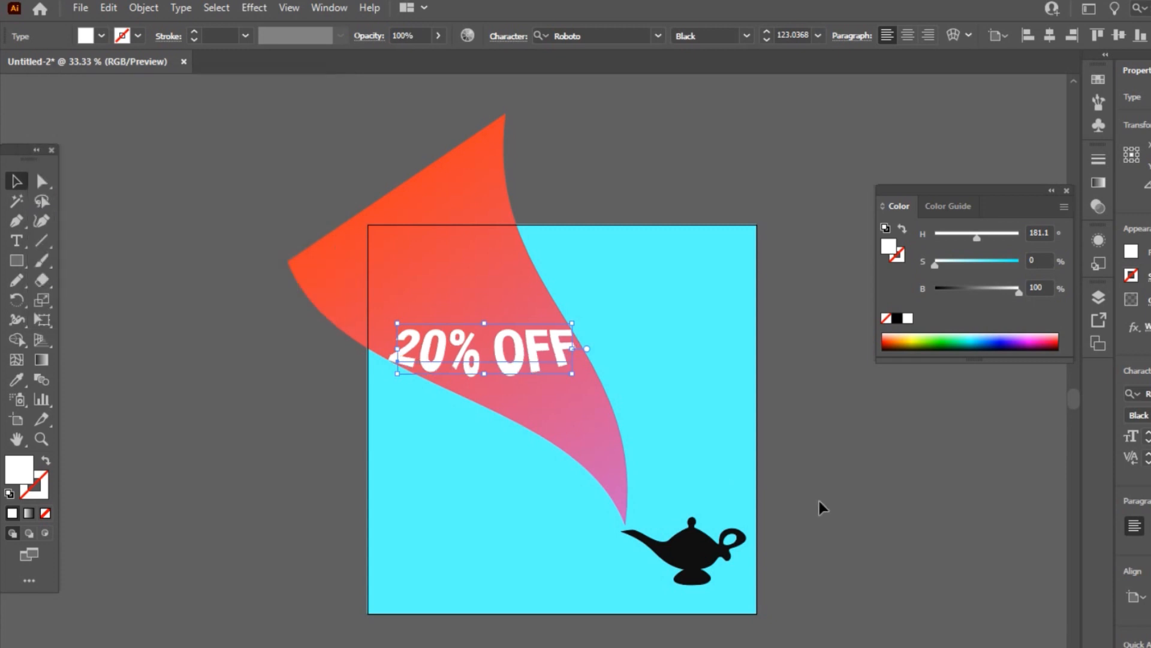
# Nudge the warped "20% OFF" text slightly up and to the left on the smoke shape, and deselect it.
pyautogui.click(520, 373)
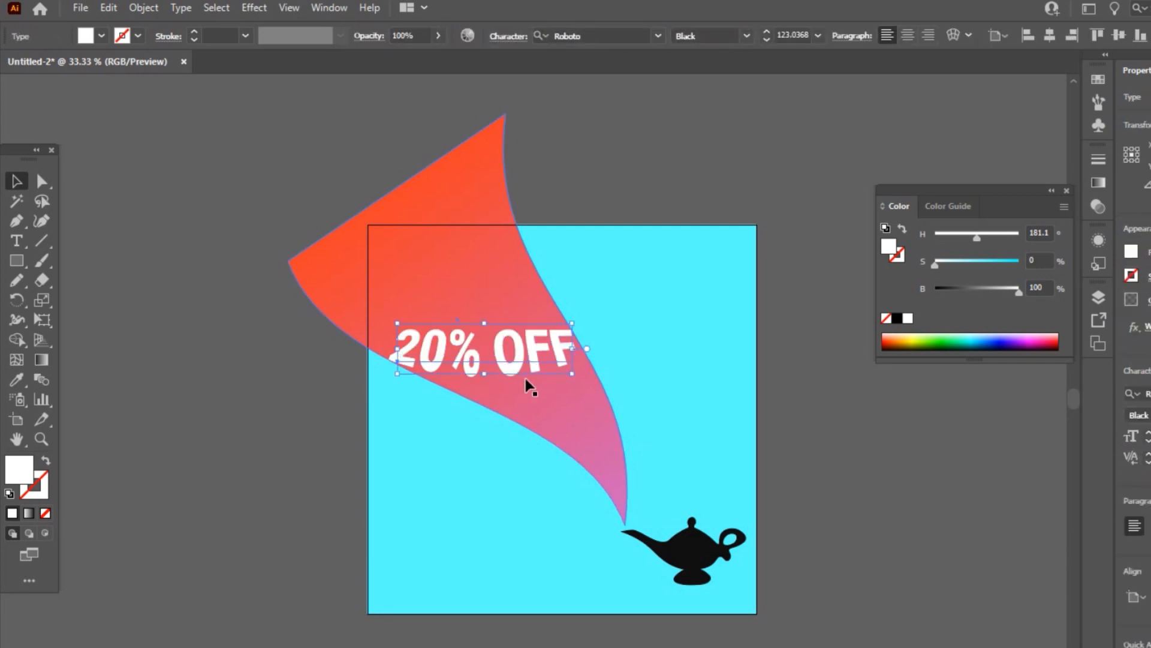
pyautogui.press('Up')
pyautogui.press('Up')
pyautogui.press('Up')
pyautogui.press('Up')
pyautogui.press('Up')
pyautogui.press('Up')
pyautogui.press('Up')
pyautogui.press('Up')
pyautogui.press('Left')
pyautogui.press('Left')
pyautogui.press('Left')
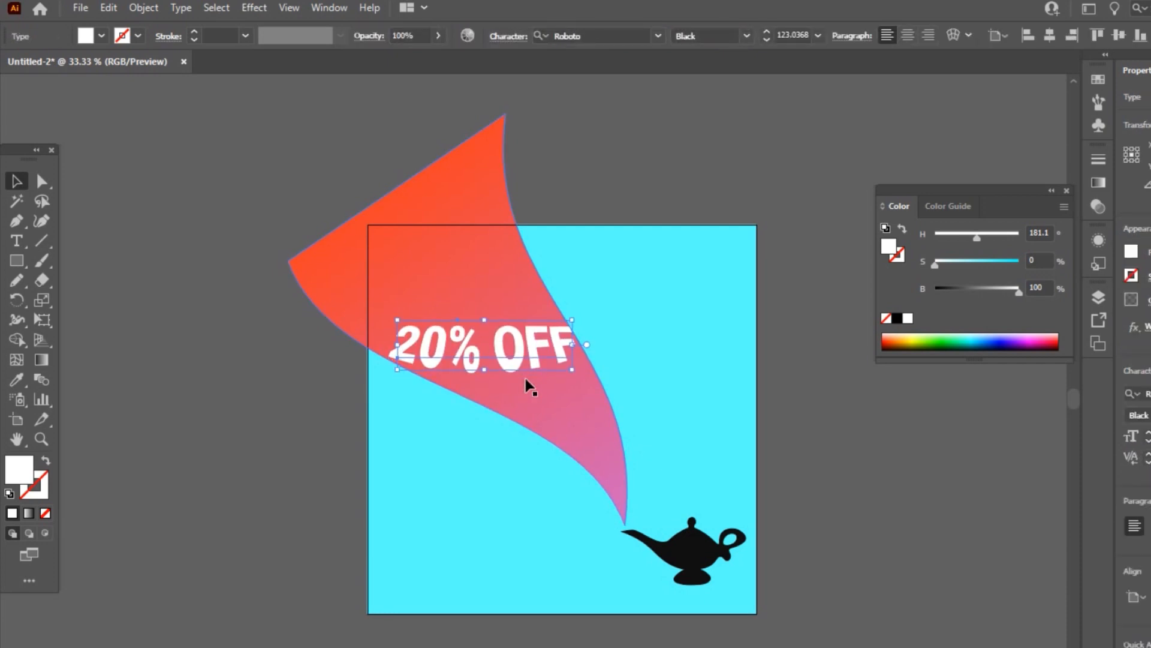
pyautogui.click(804, 414)
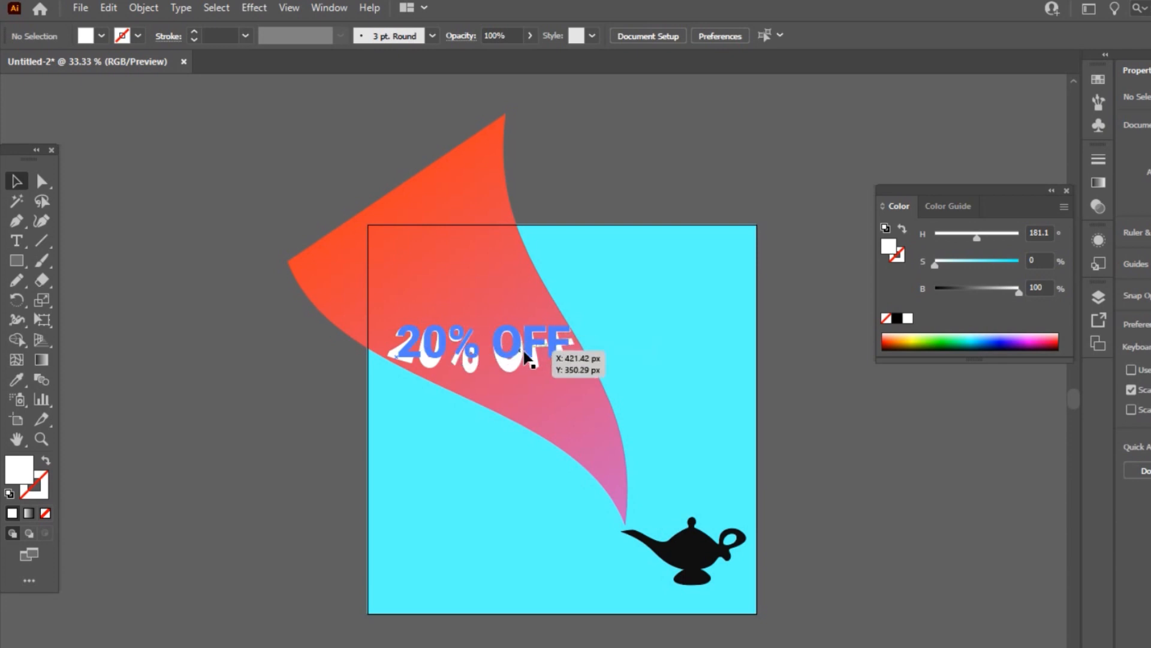
# Extend the warped text to read "20% OFF for grocery" with its warp effect still live, and deselect it.
pyautogui.click(561, 327)
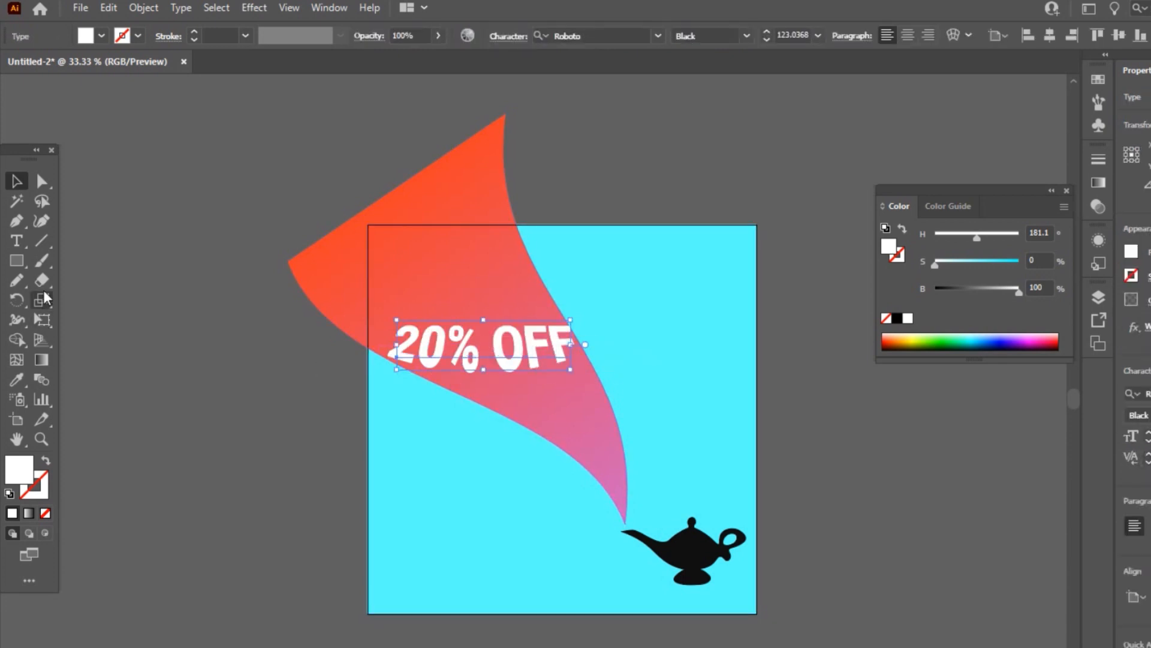
pyautogui.click(22, 244)
pyautogui.tripleClick(544, 348)
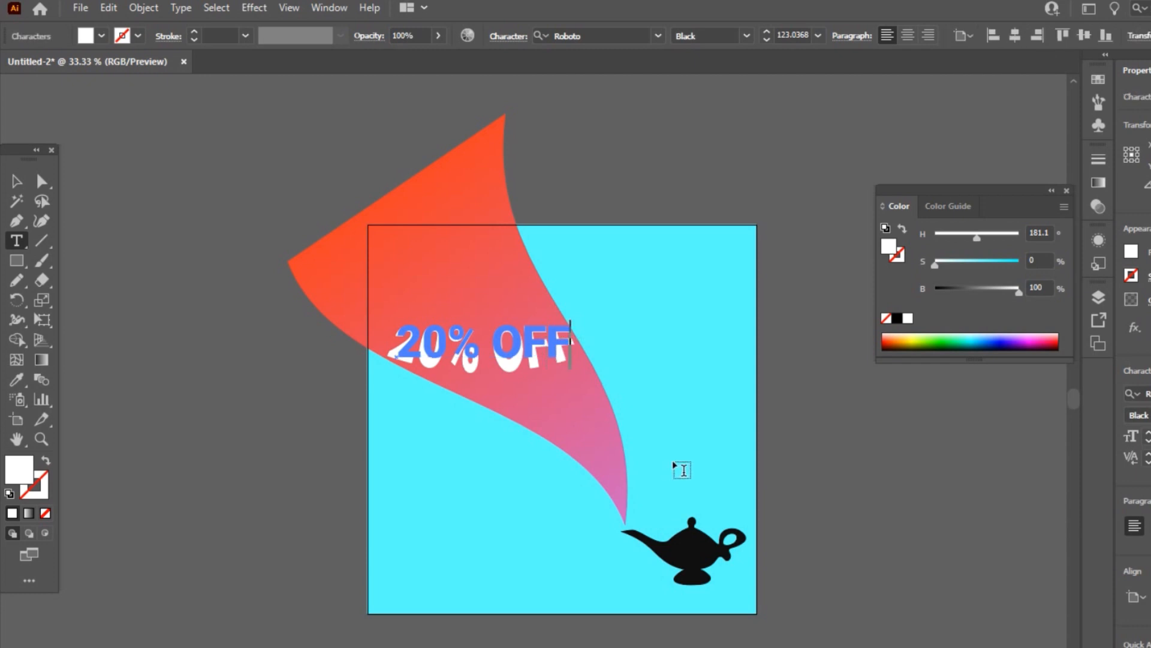
pyautogui.write('for grocery')
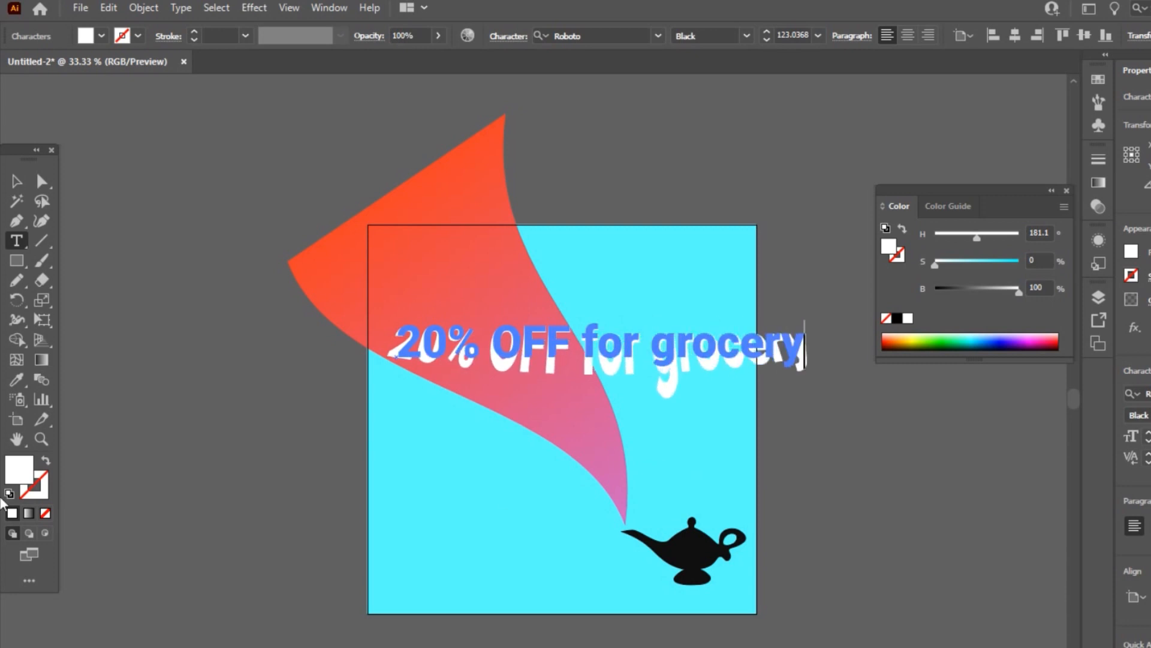
pyautogui.click(16, 181)
pyautogui.click(268, 410)
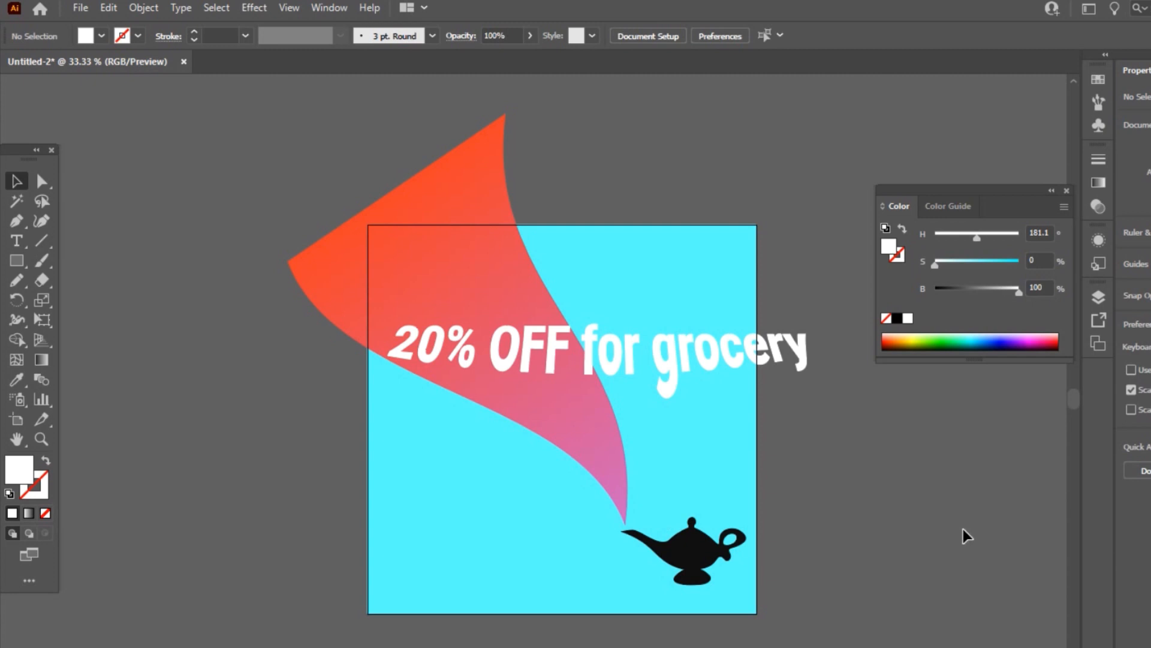
# Undo the "for grocery" text extension so the warped text reads only "20% OFF".
pyautogui.hotkey('ctrl', 'z')
pyautogui.hotkey('ctrl', 'z')
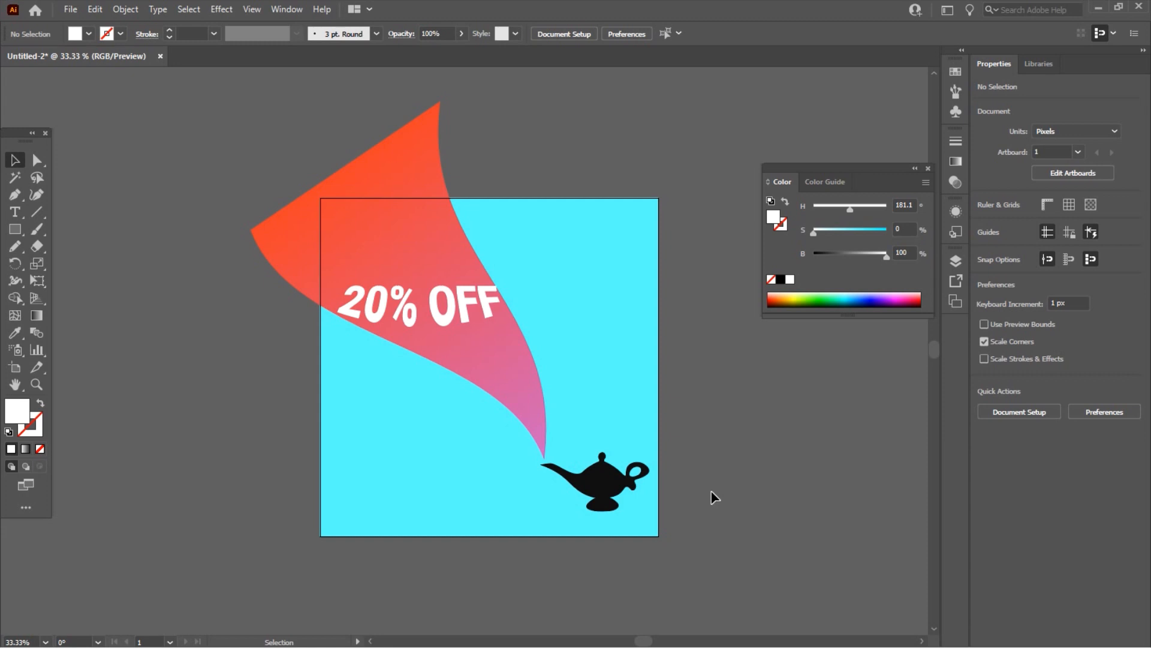
# Draw a white 1080 × 1080 px rectangle that exactly covers the artboard, on top of all the artwork.
pyautogui.scroll(1, 772, 376)
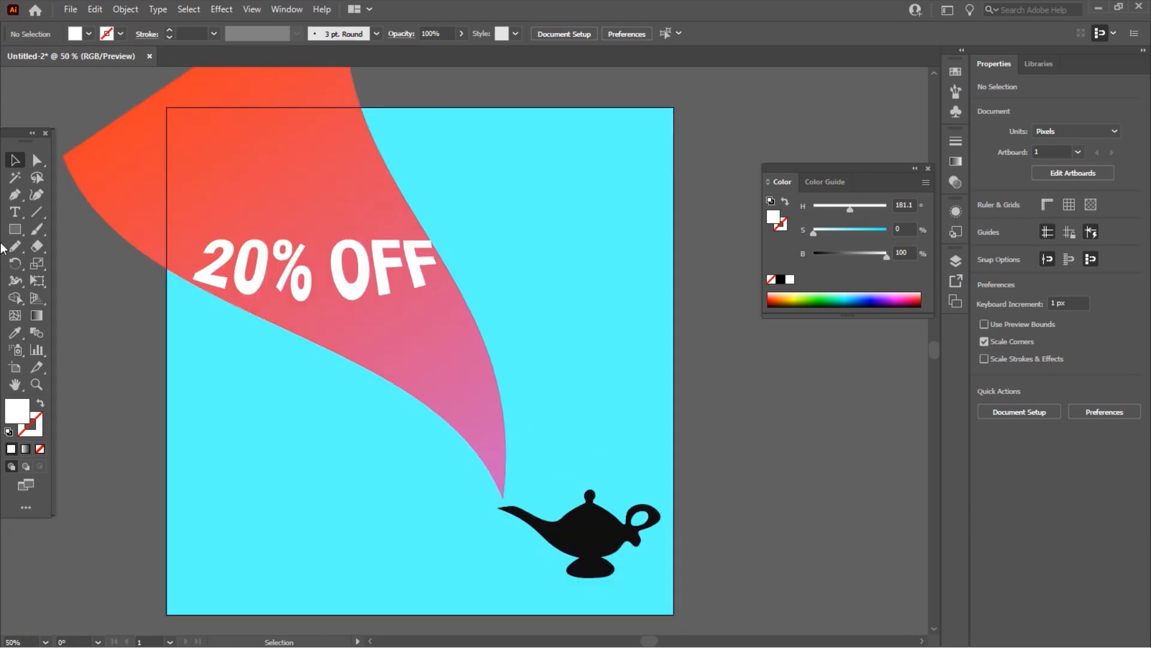
pyautogui.click(15, 229)
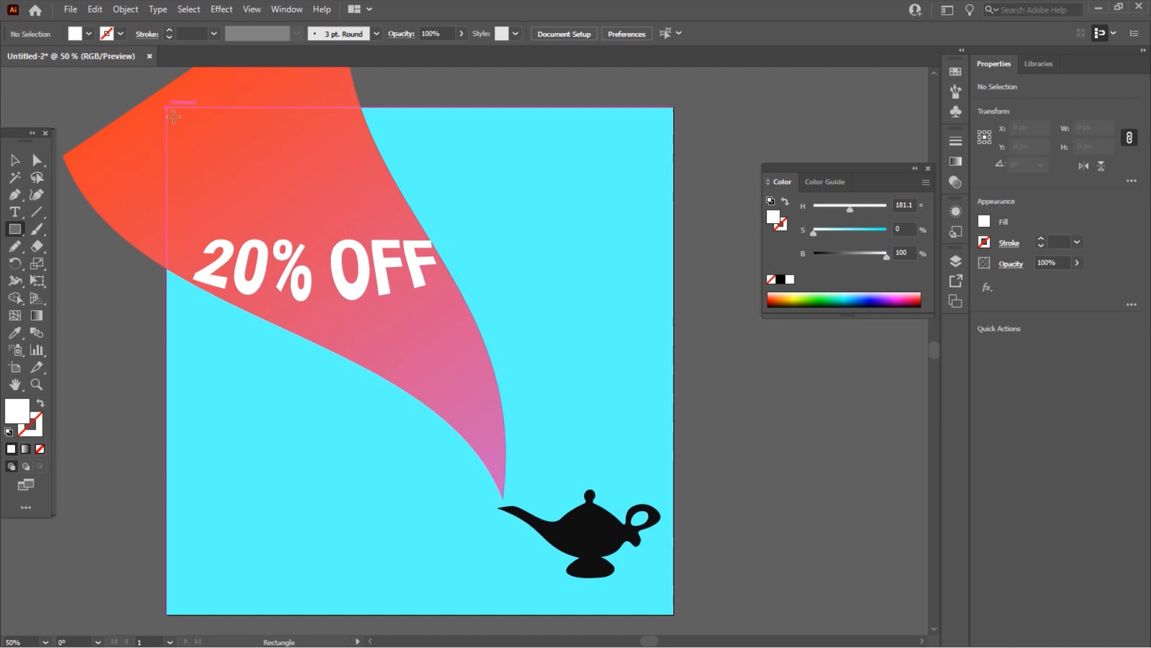
pyautogui.moveTo(174, 116); pyautogui.dragTo(681, 619)
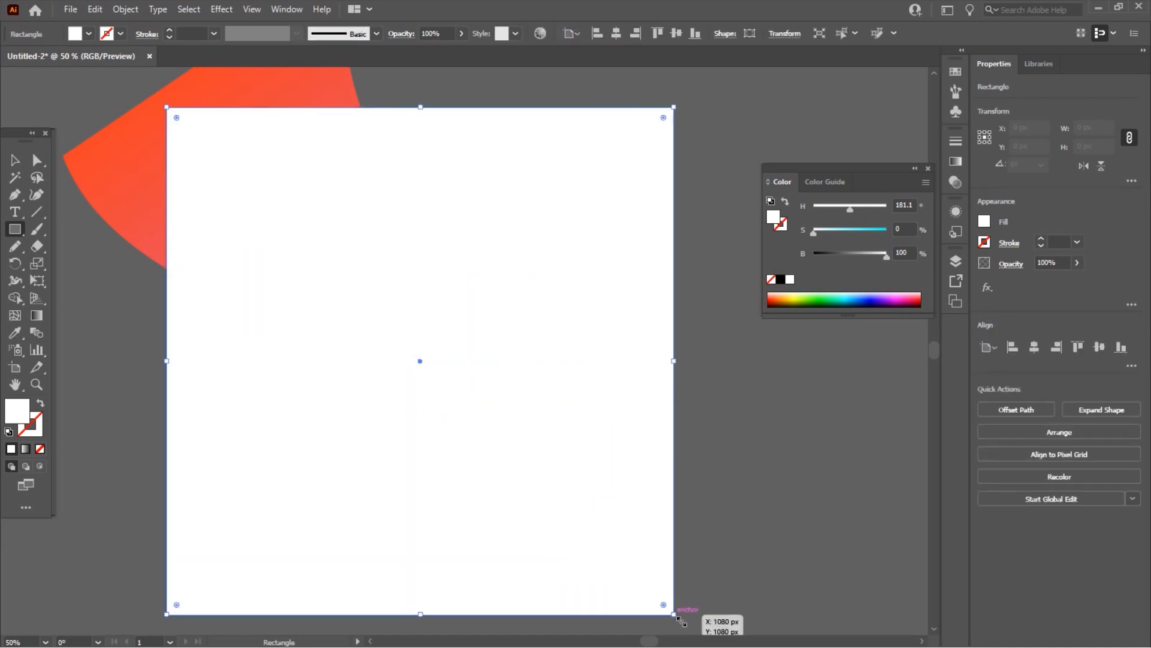
# Select all the artwork and make a clipping mask from the artboard-sized rectangle, and deselect the result.
pyautogui.click(15, 160)
pyautogui.scroll(-1, 399, 244)
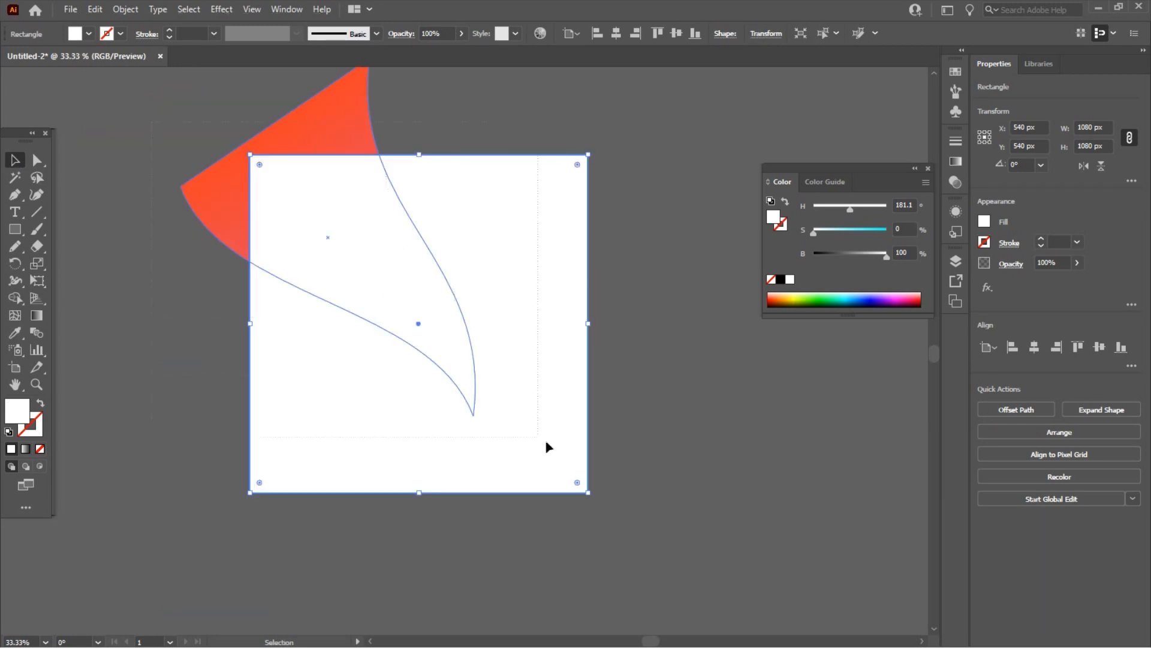
pyautogui.hotkey('ctrl', 'a')
pyautogui.rightClick(431, 297)
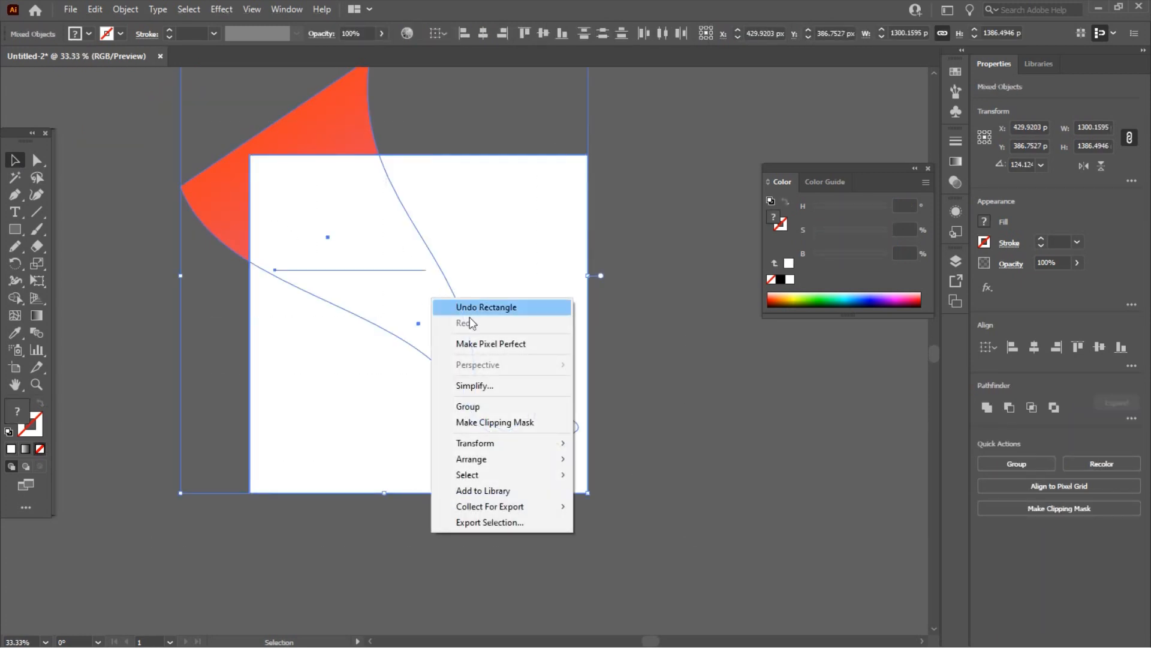
pyautogui.click(508, 423)
pyautogui.click(683, 400)
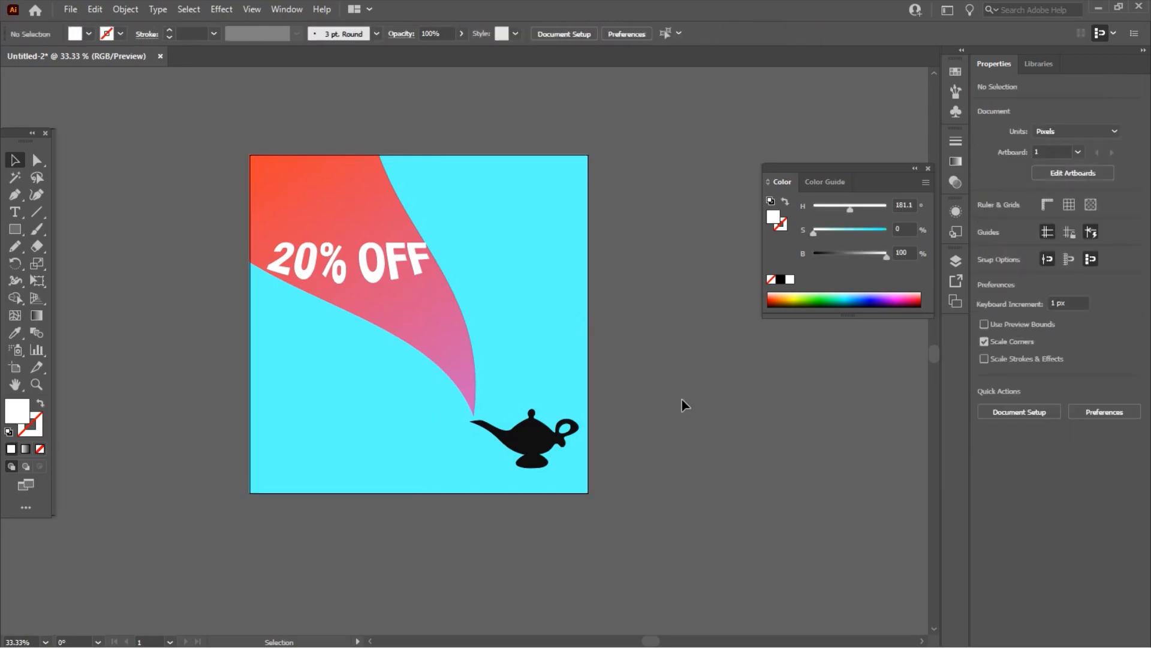